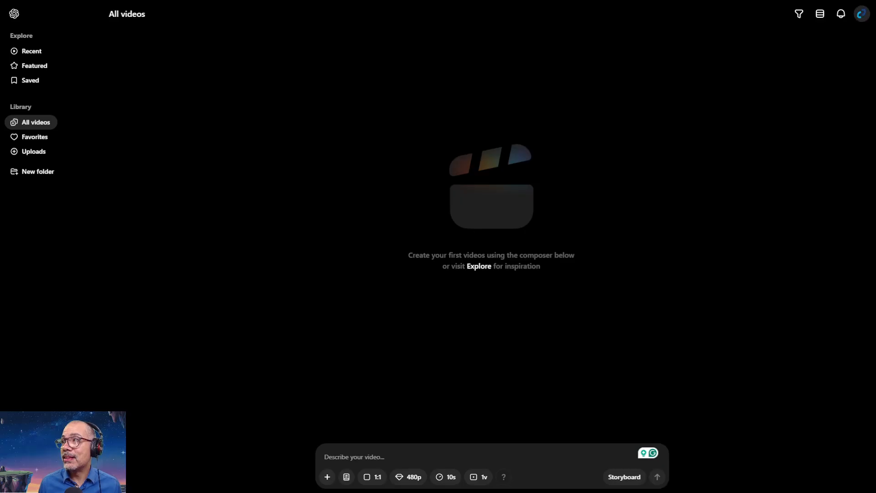
# Change the interface theme to Light in the general settings and close them.
pyautogui.click(862, 13)
pyautogui.click(814, 39)
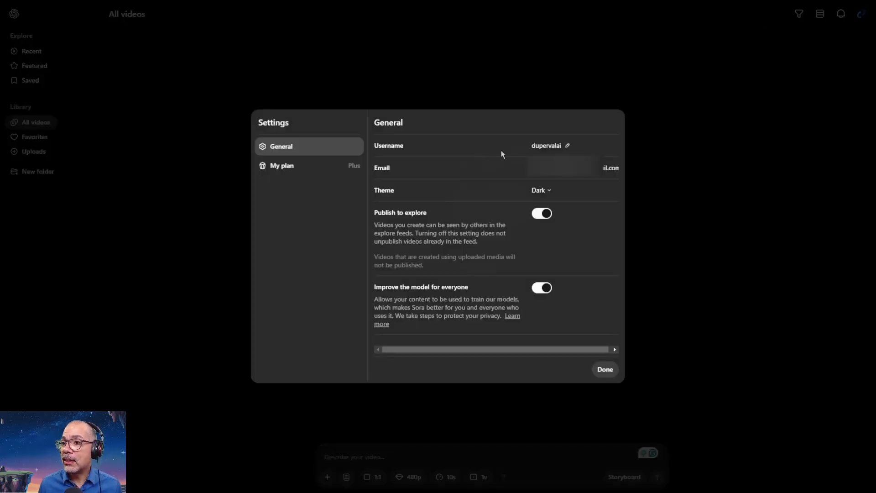
pyautogui.click(548, 190)
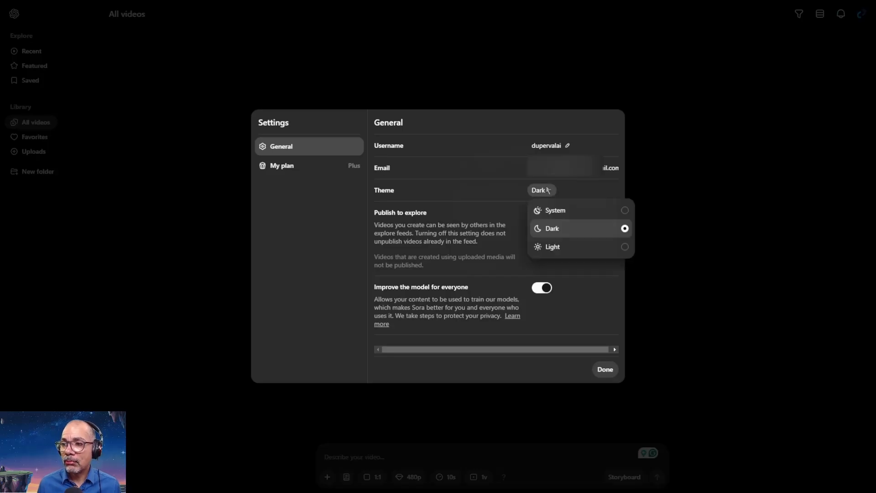
pyautogui.click(557, 247)
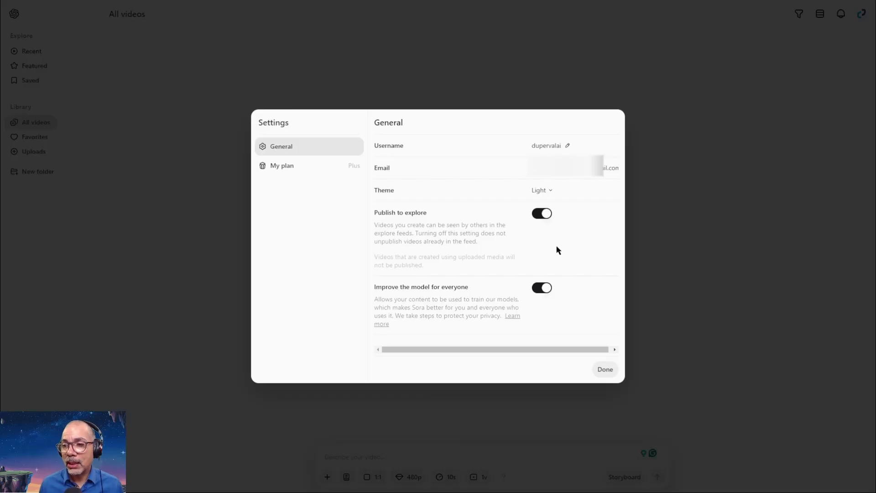
pyautogui.click(605, 369)
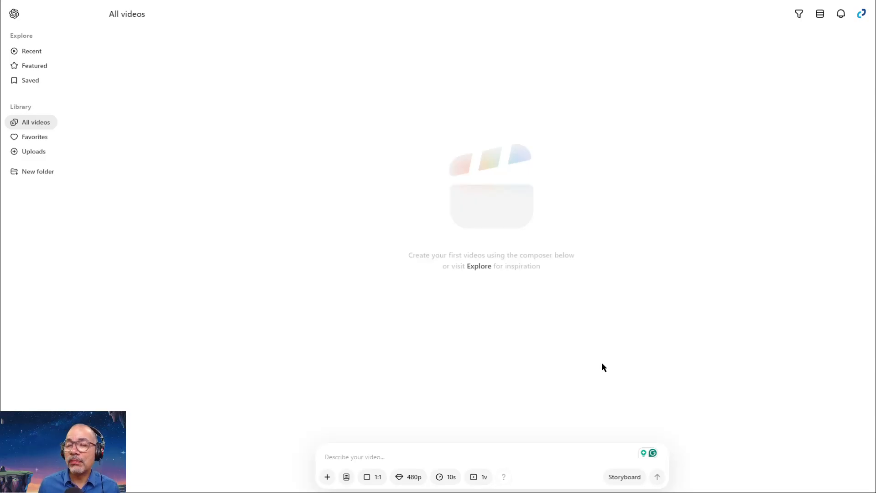
# Enlarge the page display so that the sidebar and video composer are easy to read.
pyautogui.hotkey('ctrl', '+')
pyautogui.hotkey('ctrl', '+')
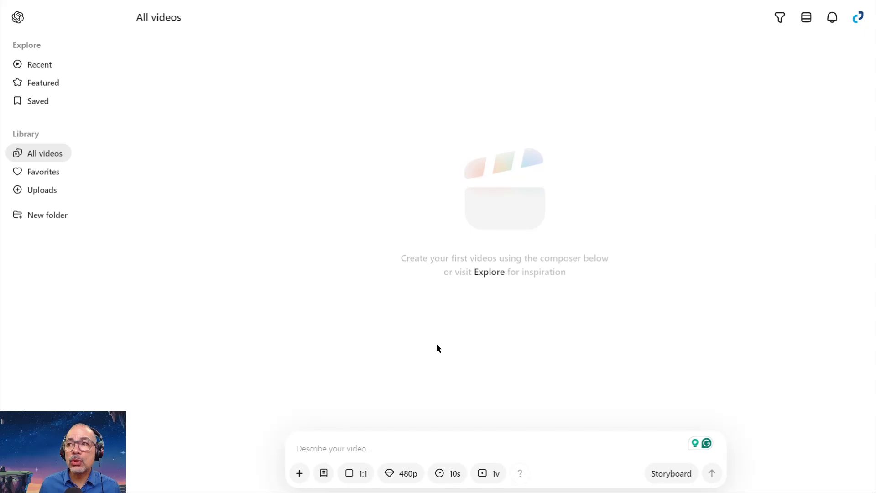
pyautogui.hotkey('ctrl', '+')
pyautogui.hotkey('ctrl', '+')
pyautogui.hotkey('ctrl', '+')
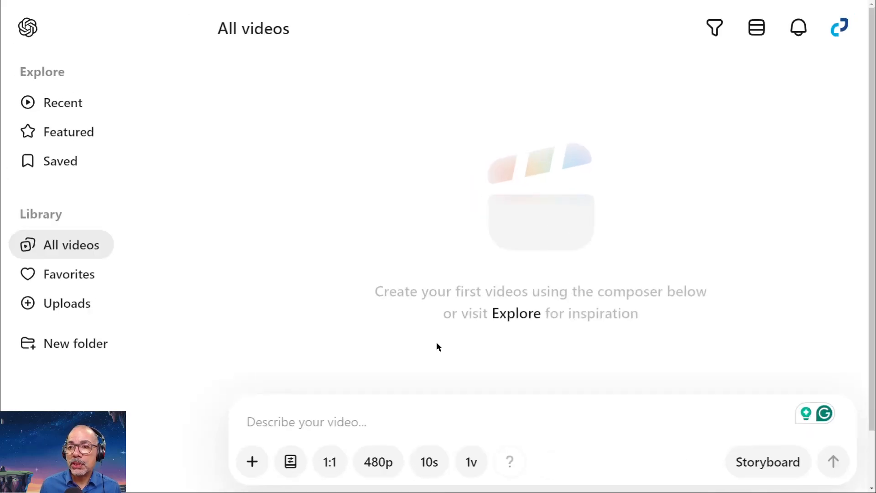
pyautogui.hotkey('ctrl', '-')
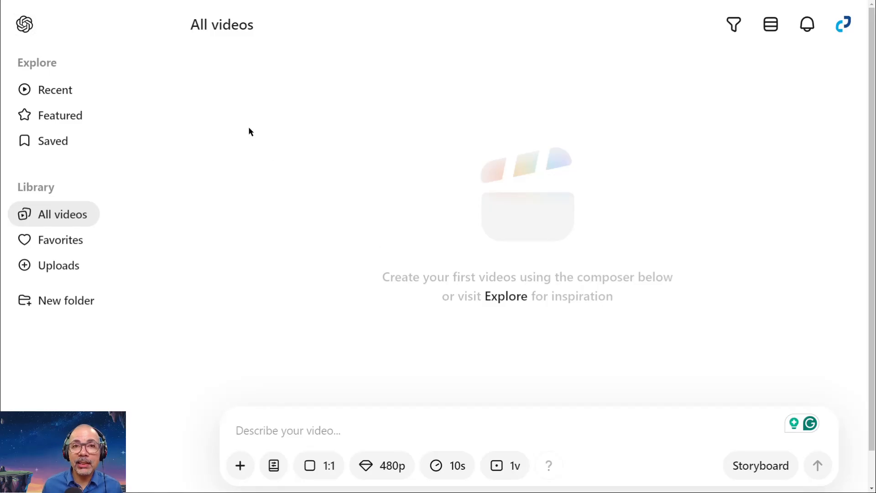
# Browse the Recent and Featured feeds to examine the videos shared by other creators.
pyautogui.click(50, 96)
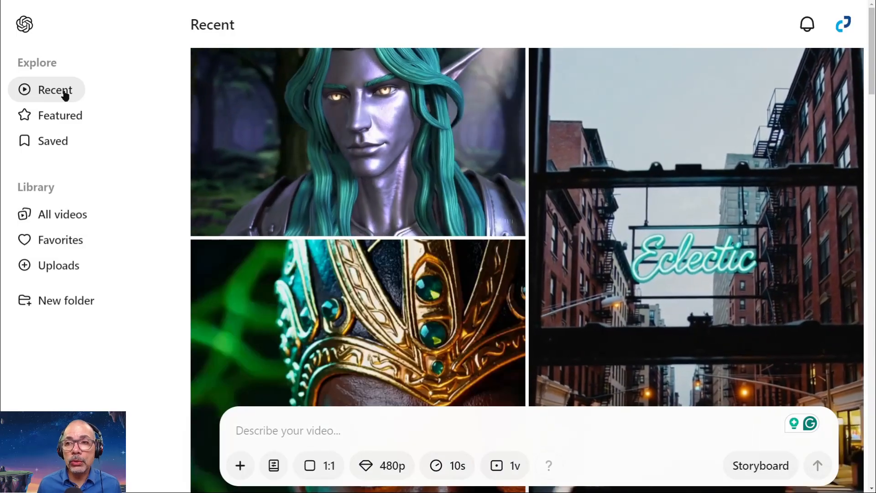
pyautogui.click(55, 117)
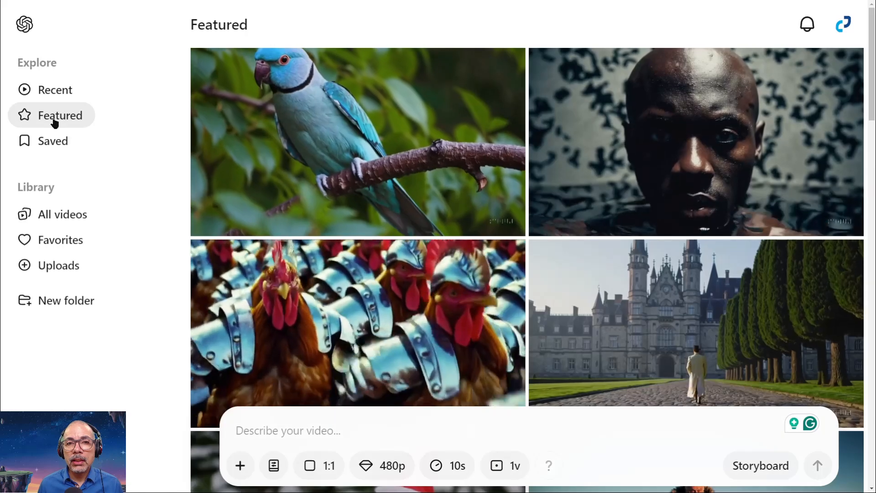
pyautogui.moveTo(451, 139)
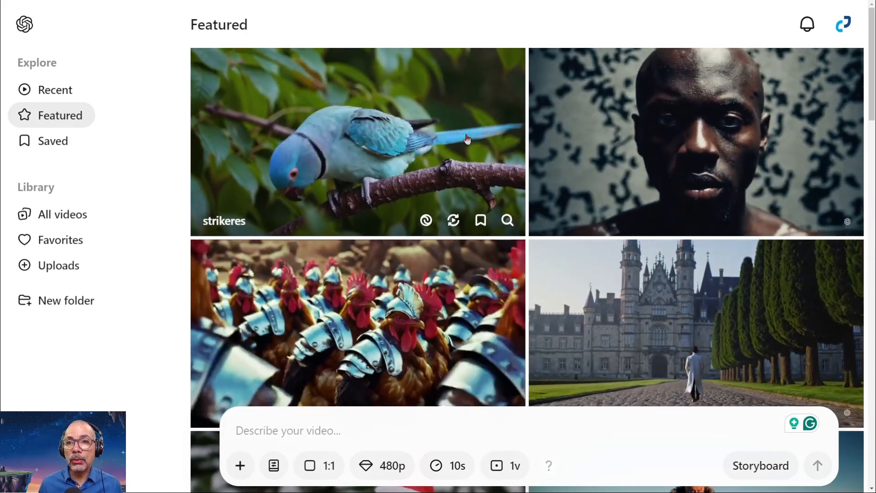
pyautogui.scroll(-1, 465, 139)
pyautogui.scroll(-6, 467, 139)
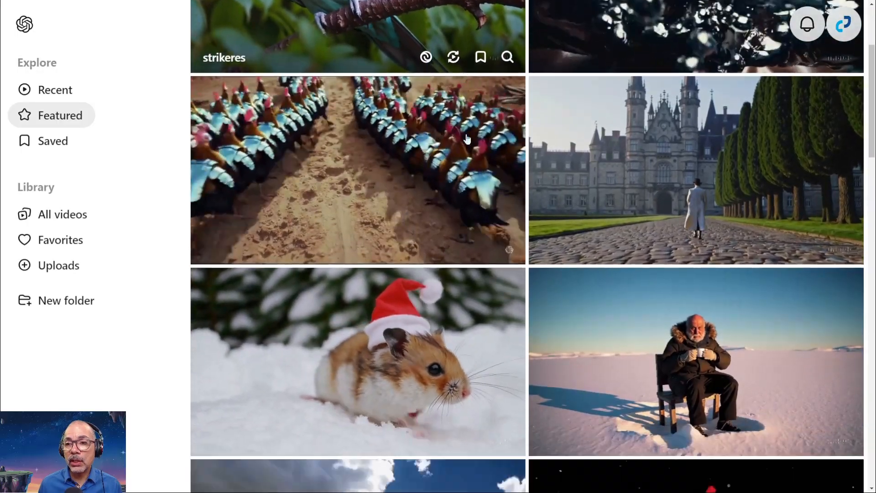
pyautogui.scroll(-4, 467, 139)
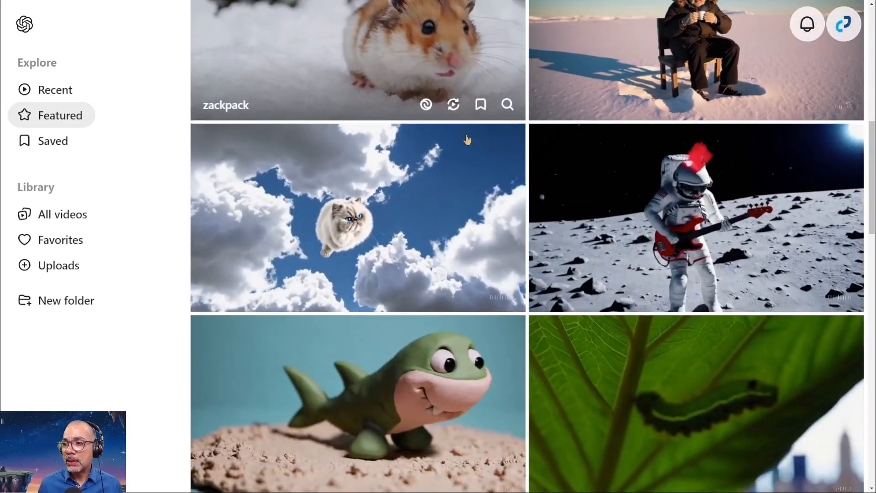
pyautogui.scroll(-4, 467, 139)
pyautogui.scroll(-4, 467, 139)
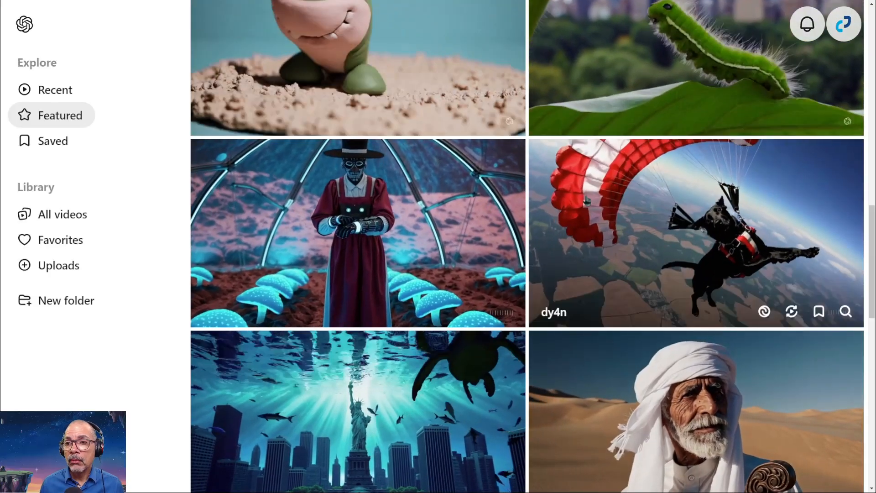
pyautogui.scroll(-2, 587, 197)
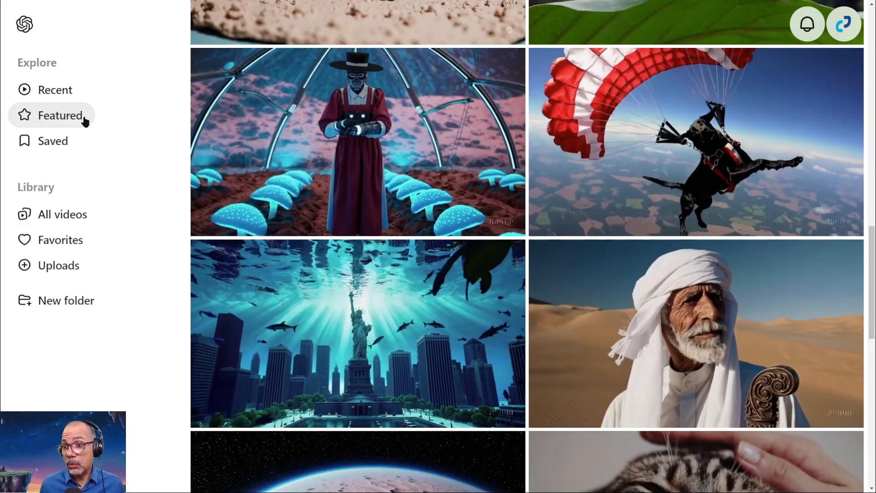
pyautogui.scroll(-4, 573, 166)
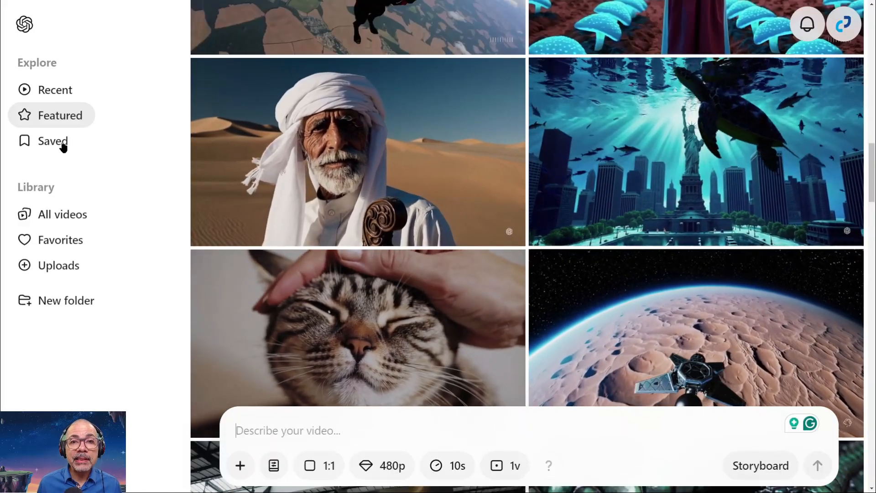
# Look through the saved videos and the library's All videos, Favorites and Uploads sections, and return to the home view.
pyautogui.click(59, 142)
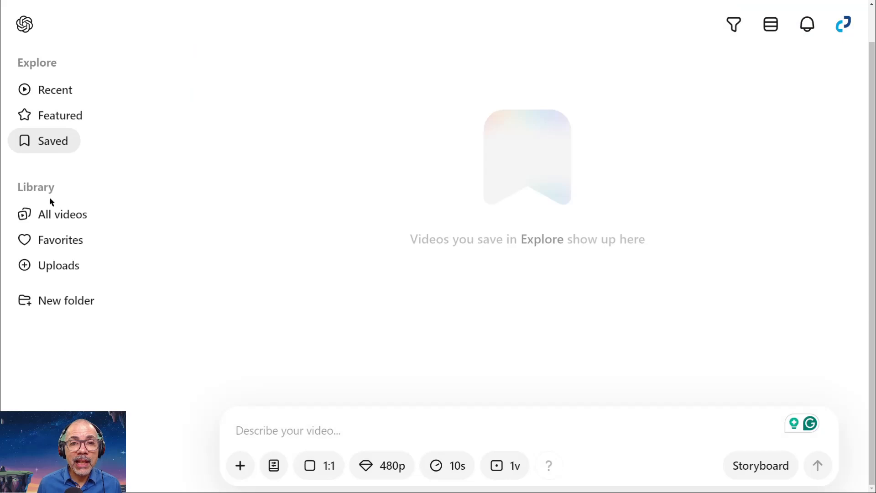
pyautogui.click(53, 220)
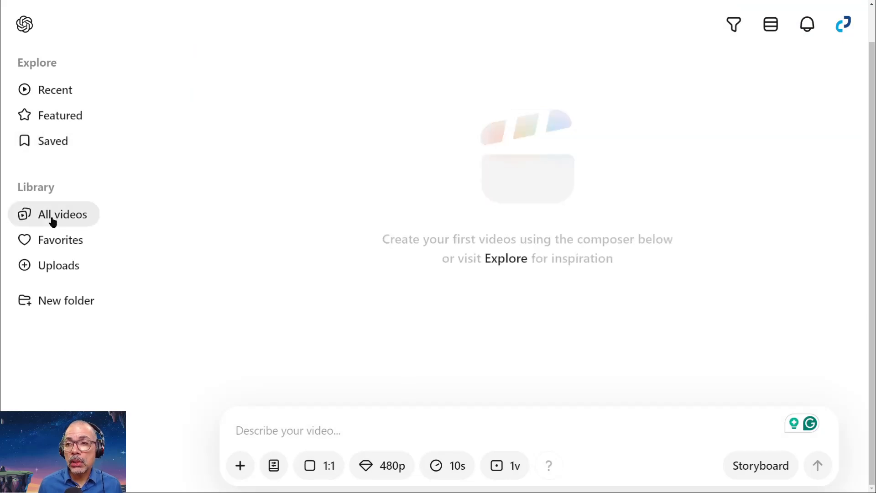
pyautogui.click(62, 245)
pyautogui.click(68, 268)
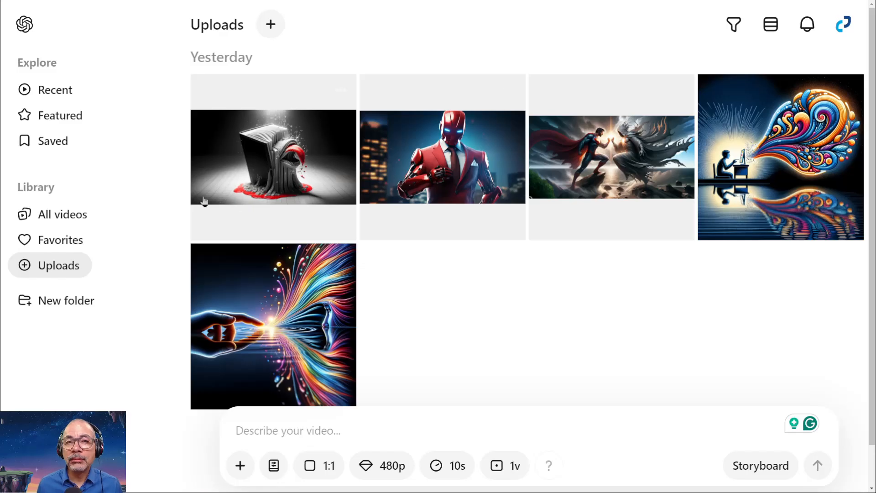
pyautogui.click(28, 26)
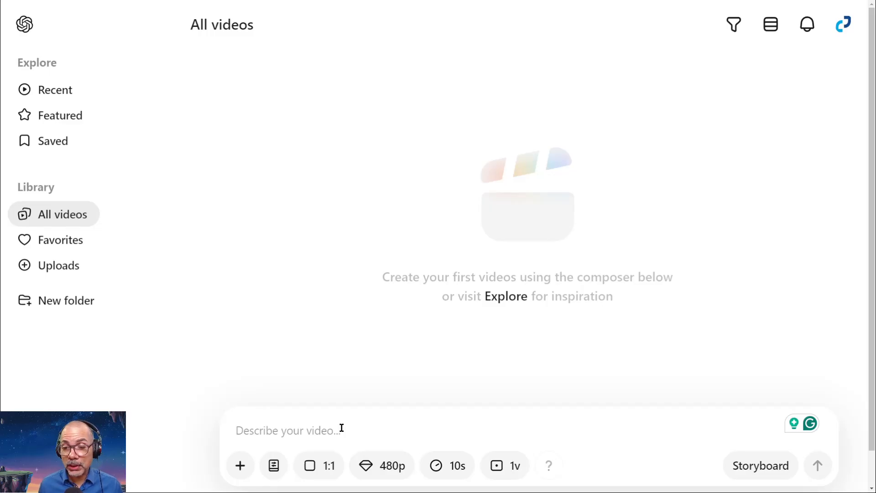
pyautogui.click(285, 430)
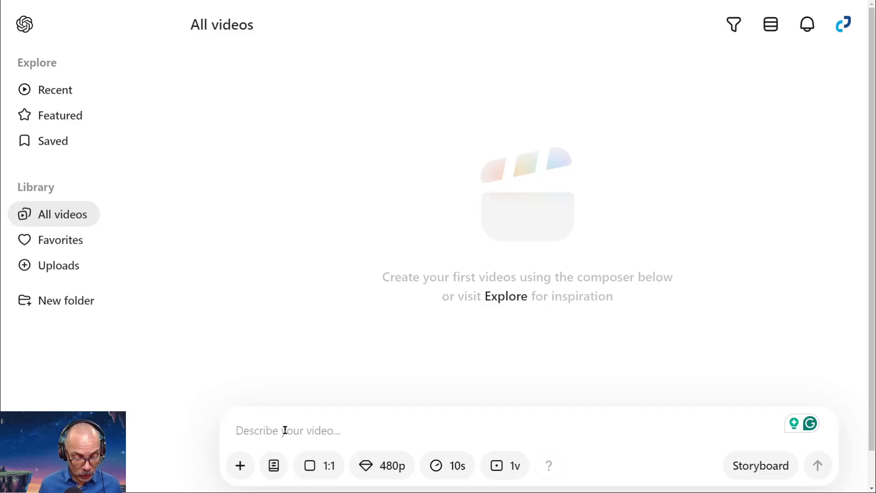
pyautogui.write('dlsfjalsdjflajds')
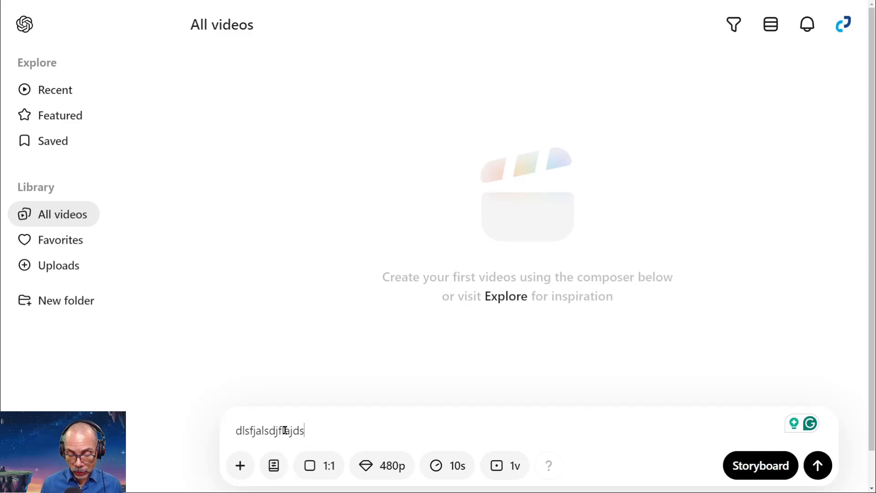
pyautogui.press('BackSpace')
pyautogui.press('BackSpace')
pyautogui.press('BackSpace')
pyautogui.press('BackSpace')
pyautogui.press('BackSpace')
pyautogui.press('BackSpace')
pyautogui.press('BackSpace')
pyautogui.press('BackSpace')
pyautogui.press('BackSpace')
pyautogui.press('BackSpace')
pyautogui.press('BackSpace')
pyautogui.press('BackSpace')
pyautogui.press('BackSpace')
pyautogui.press('BackSpace')
pyautogui.press('BackSpace')
pyautogui.press('BackSpace')
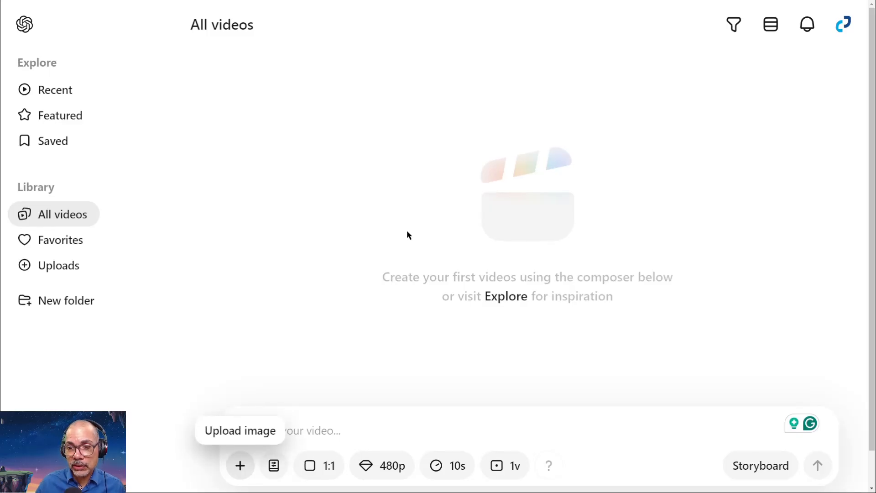
# Review the composer's preset, aspect ratio and resolution choices without changing any of them.
pyautogui.click(275, 466)
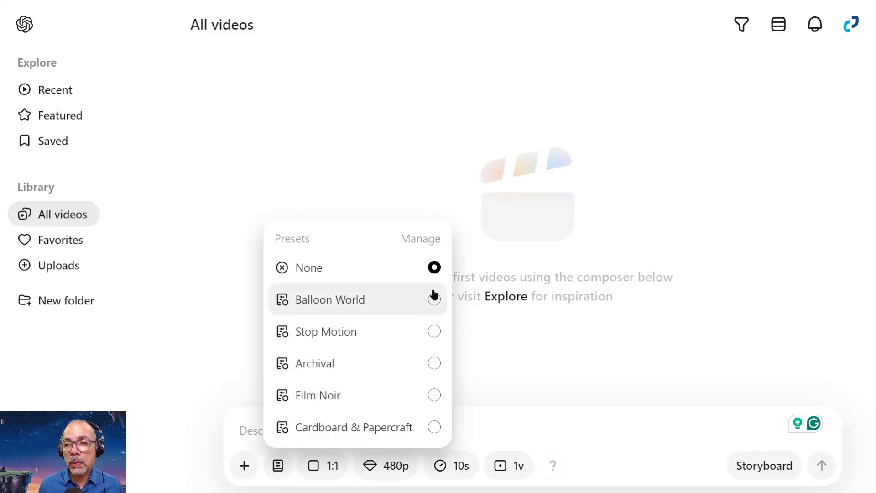
pyautogui.click(510, 433)
pyautogui.click(319, 468)
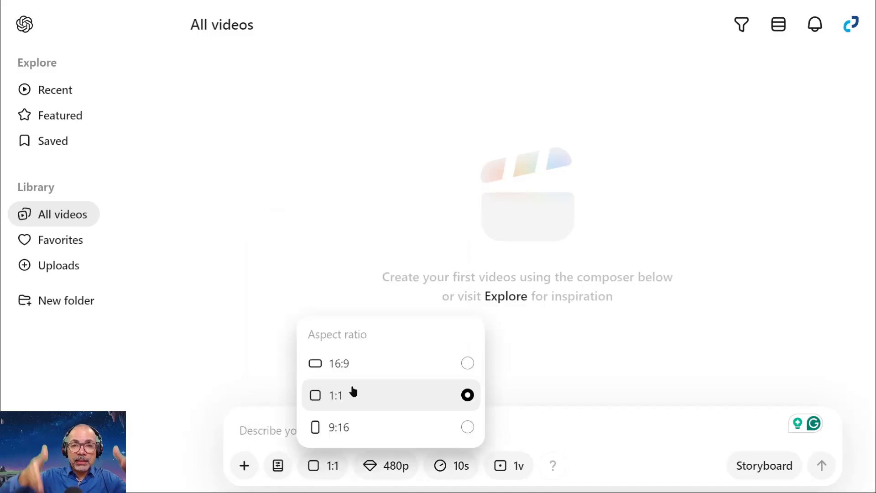
pyautogui.click(379, 467)
pyautogui.click(382, 468)
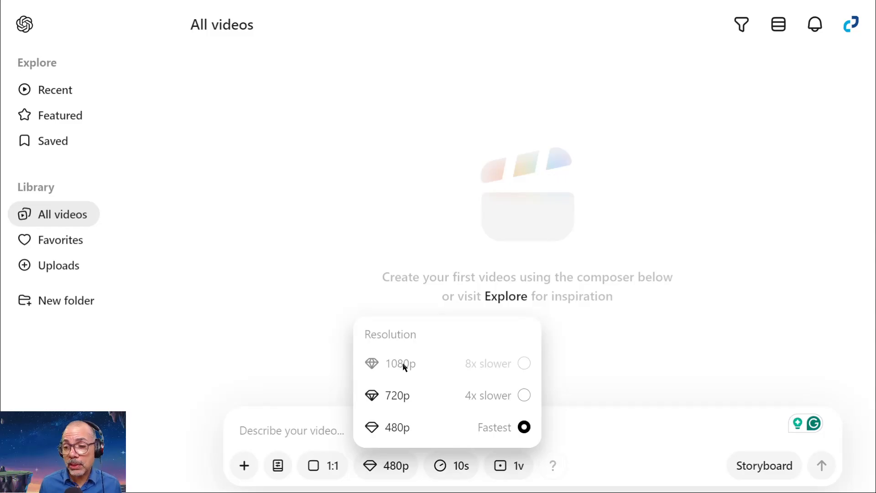
pyautogui.click(327, 417)
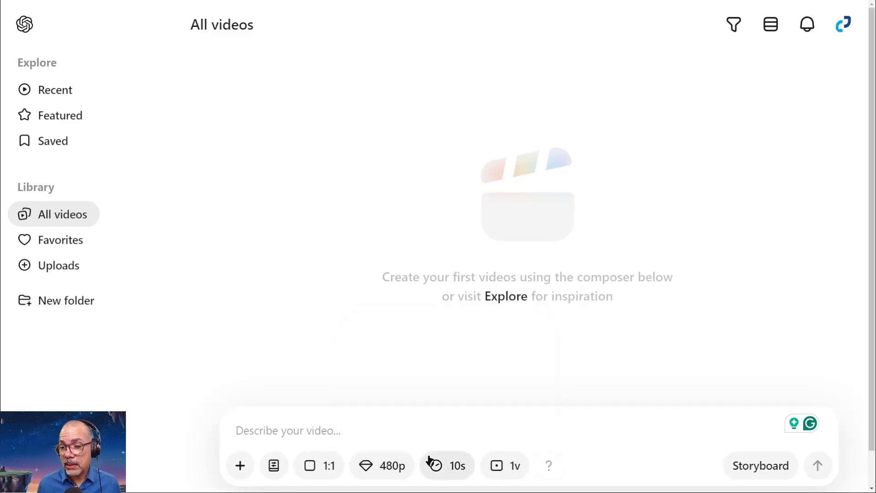
# Set the video duration to 5 seconds and return it to 10 seconds.
pyautogui.click(455, 466)
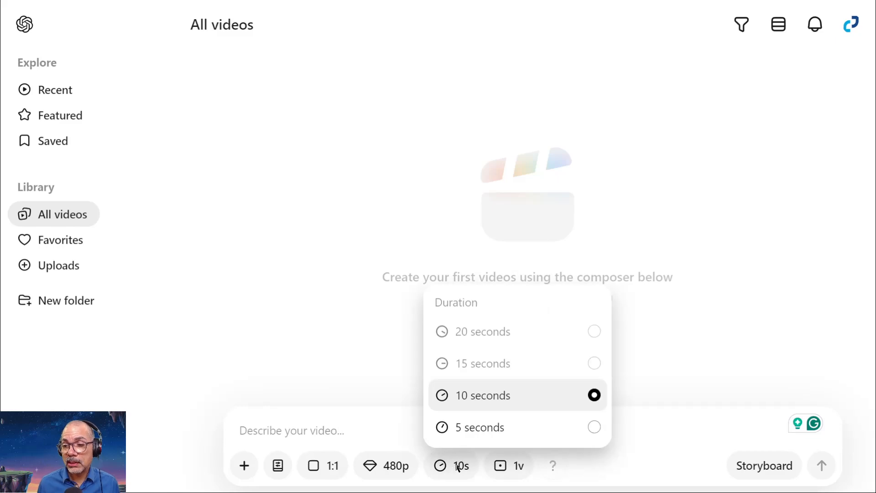
pyautogui.click(467, 425)
pyautogui.click(449, 465)
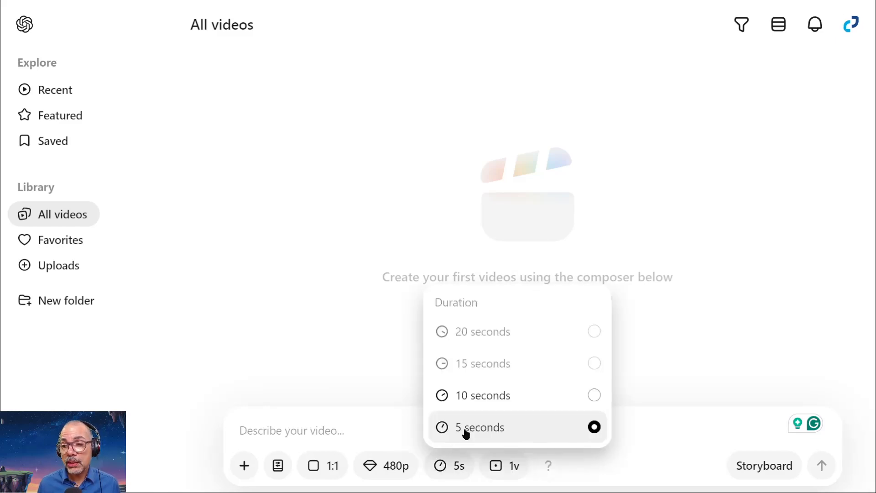
pyautogui.click(485, 396)
# Set the resolution to 720p and check which durations are available for it.
pyautogui.click(385, 467)
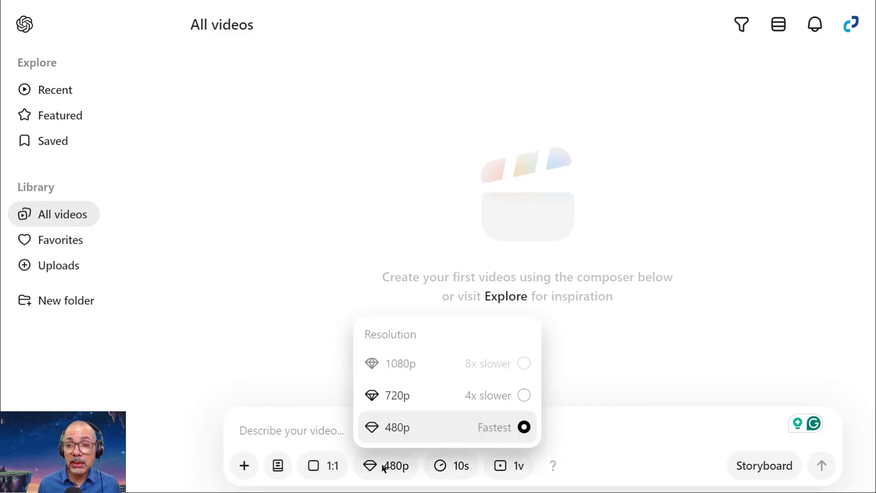
pyautogui.click(394, 397)
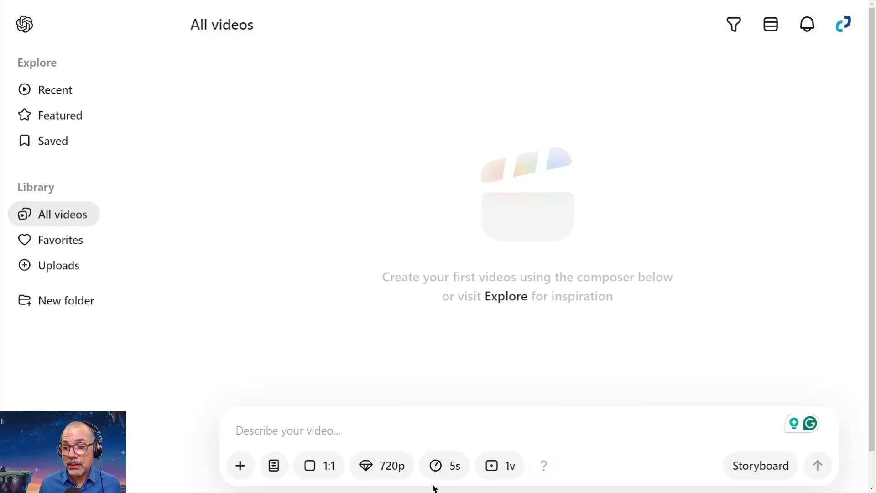
pyautogui.click(446, 470)
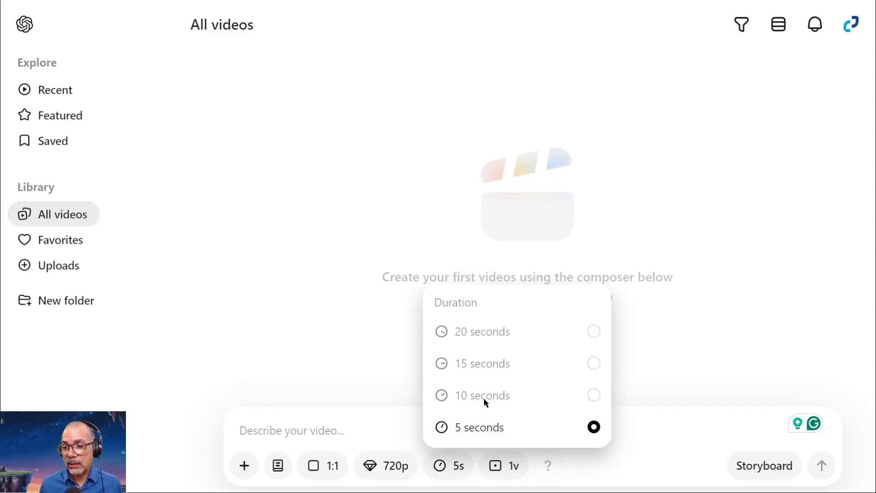
# Set the resolution to 480p and the video duration to 10 seconds.
pyautogui.click(395, 465)
pyautogui.click(406, 427)
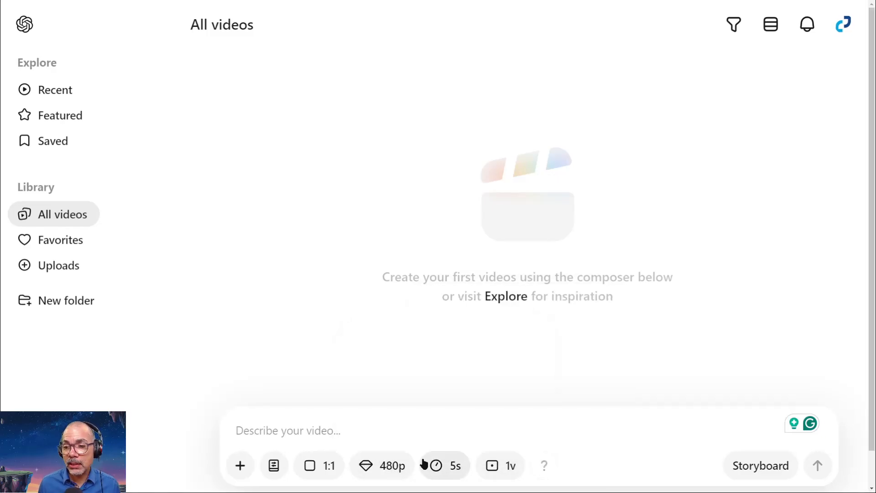
pyautogui.click(438, 465)
pyautogui.click(447, 401)
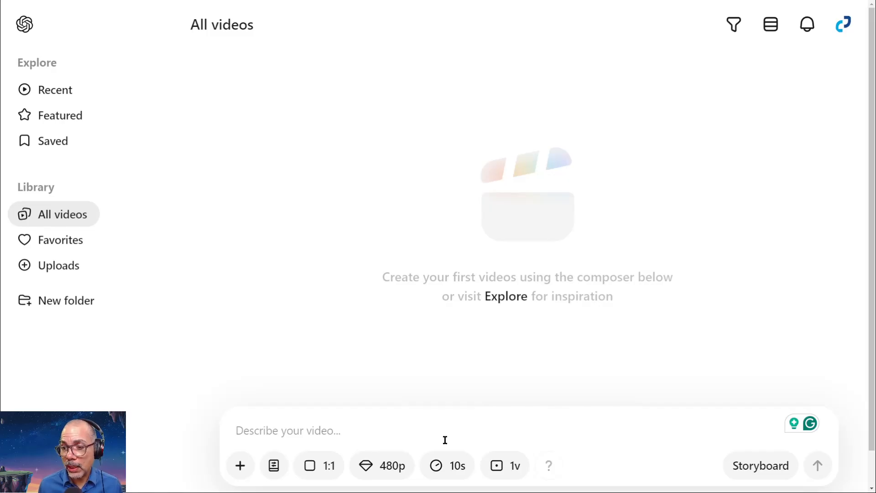
# Set the number of variations to 2 videos and reopen the variation choices.
pyautogui.click(511, 463)
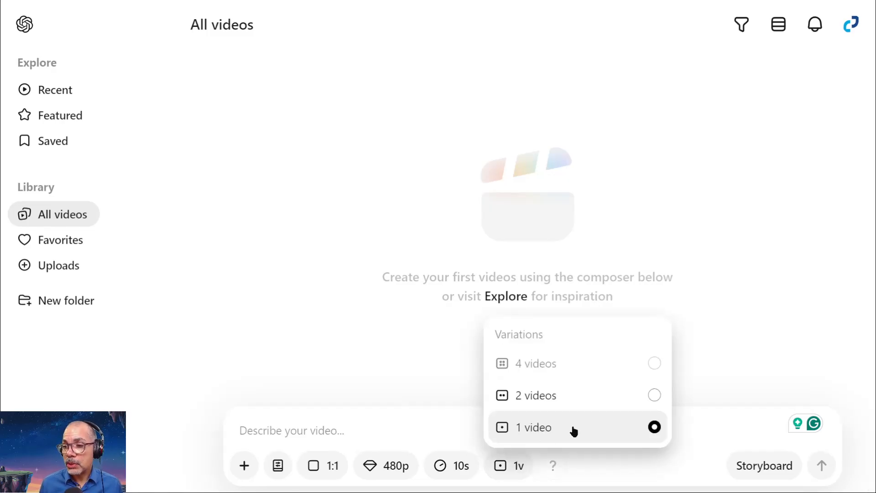
pyautogui.click(566, 394)
pyautogui.click(521, 466)
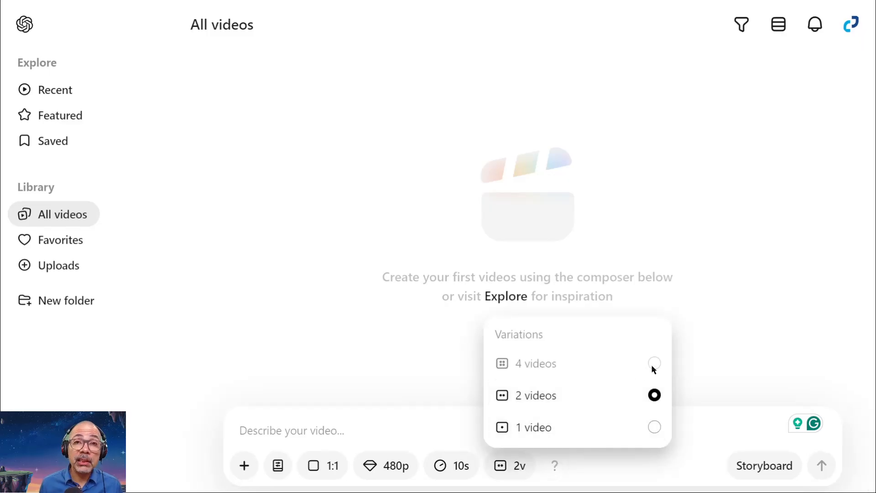
# Set the resolution to 720p and check which numbers of variations are available for it.
pyautogui.click(392, 470)
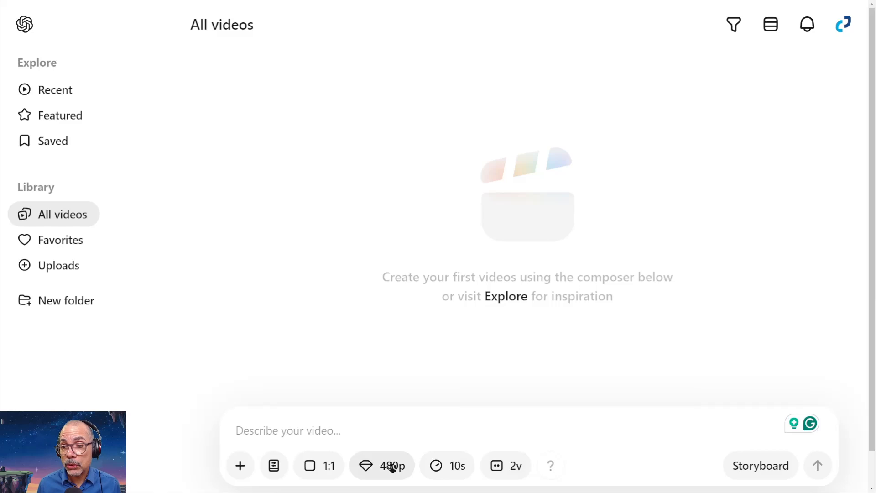
pyautogui.click(389, 470)
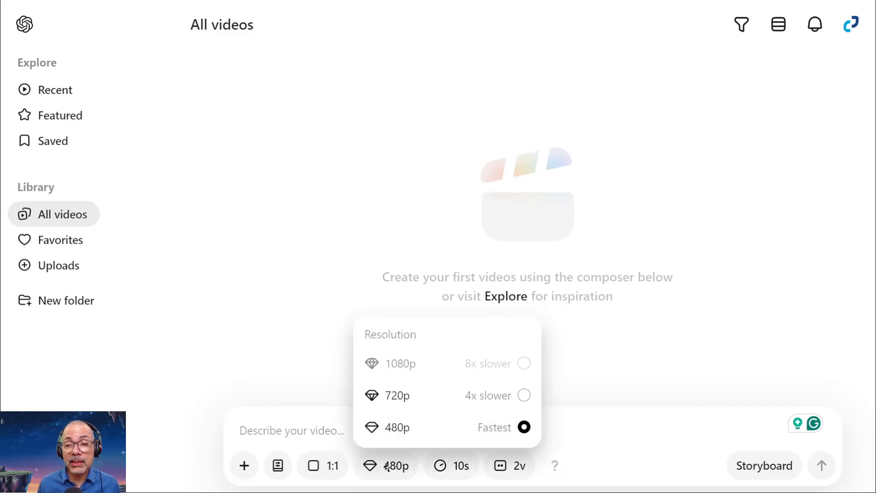
pyautogui.click(398, 405)
pyautogui.click(491, 465)
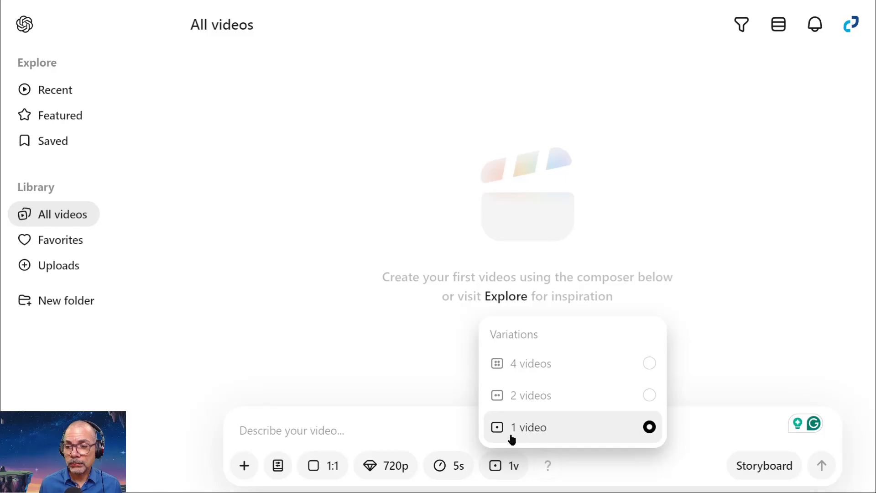
# Set the resolution back to 480p and the video duration to 10 seconds.
pyautogui.click(386, 465)
pyautogui.click(401, 429)
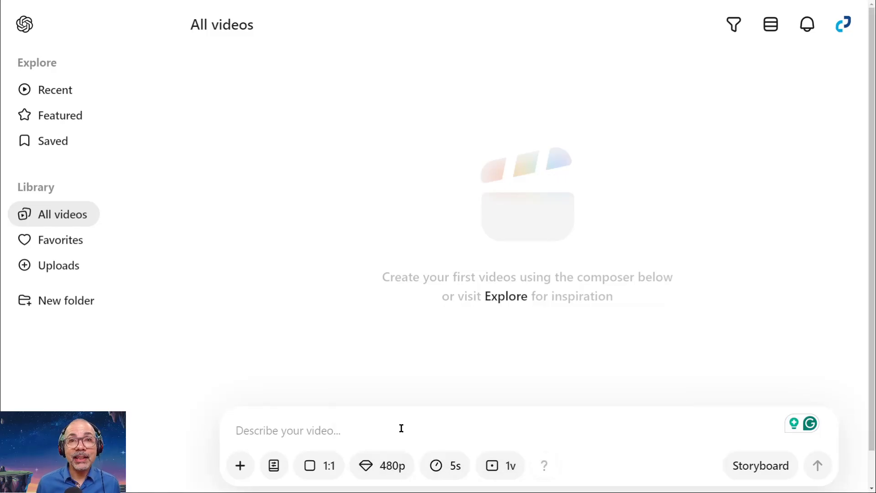
pyautogui.click(435, 471)
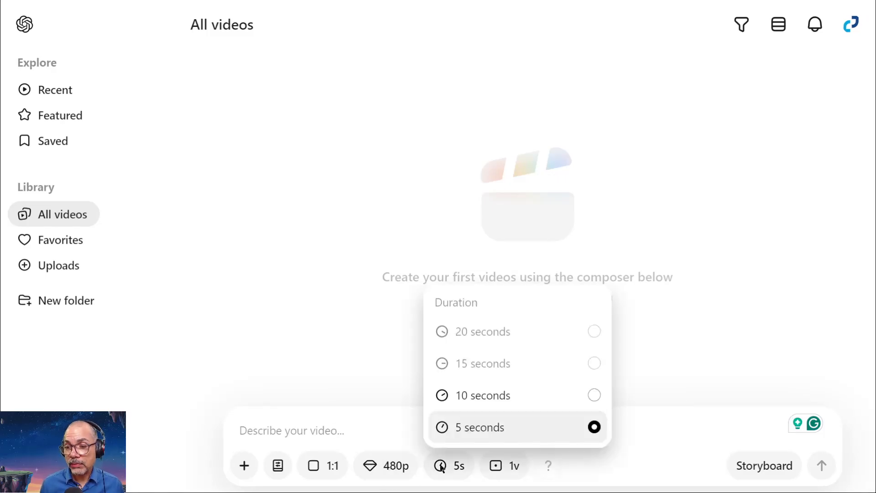
pyautogui.click(491, 397)
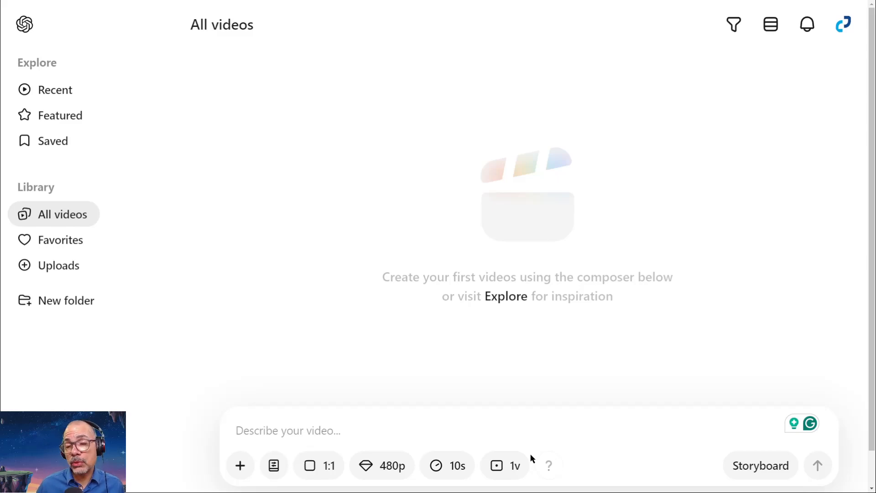
# Open the storyboard and fill its first card with the previously uploaded image of a hand touching rainbow-coloured light streams.
pyautogui.click(763, 471)
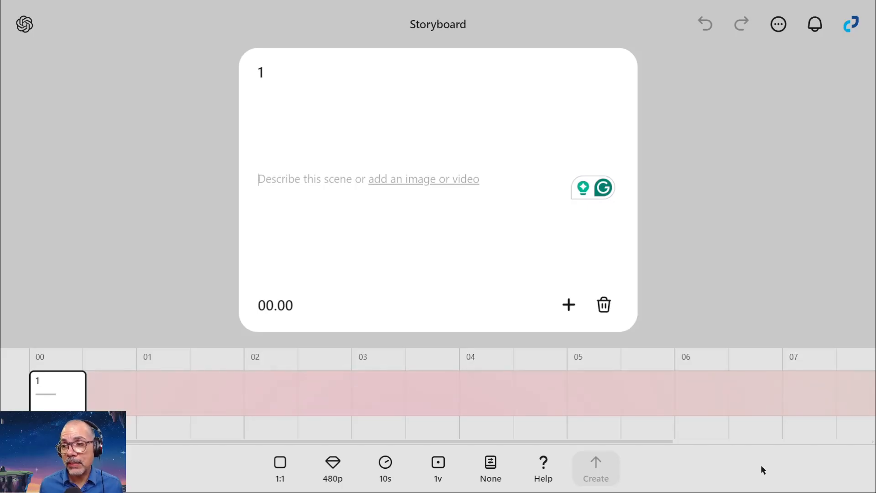
pyautogui.click(571, 307)
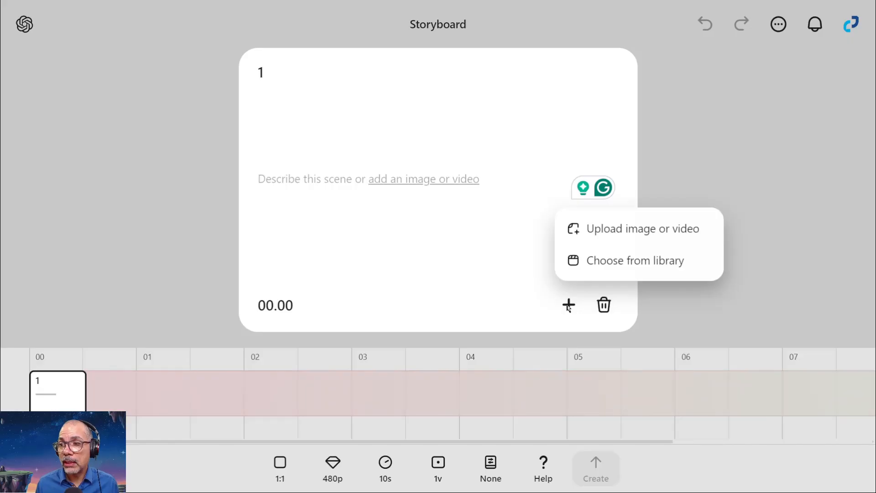
pyautogui.click(628, 257)
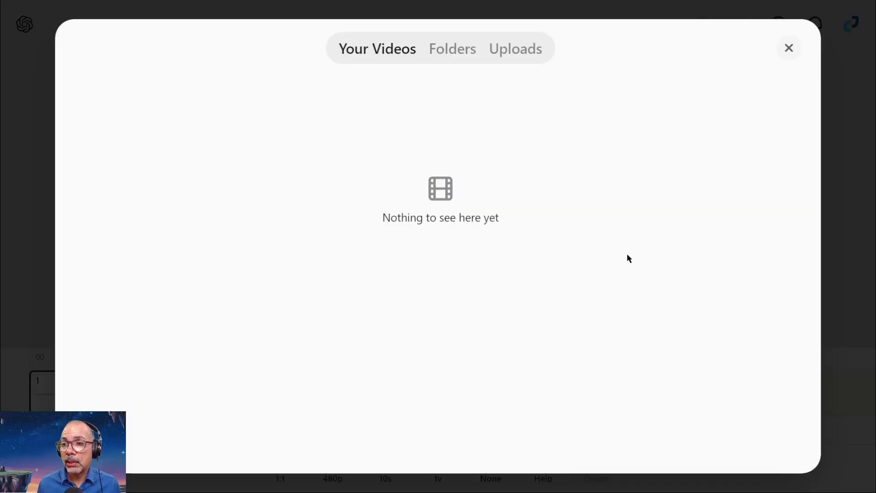
pyautogui.click(516, 48)
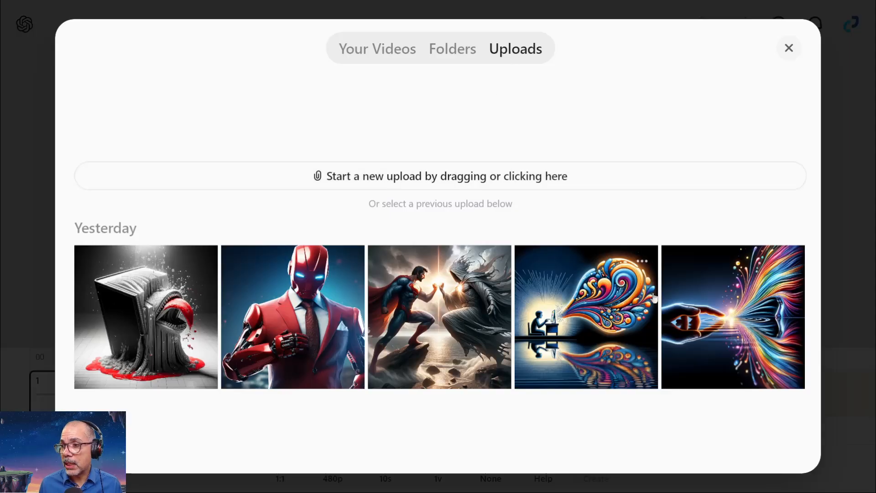
pyautogui.click(725, 323)
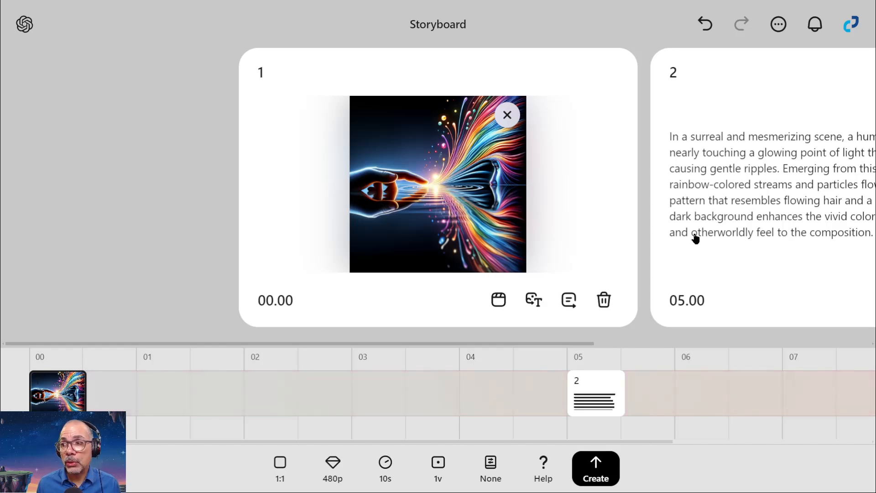
# Delete the generated description card at 05.00 and add an empty second card at about 05.02 on the timeline.
pyautogui.click(710, 248)
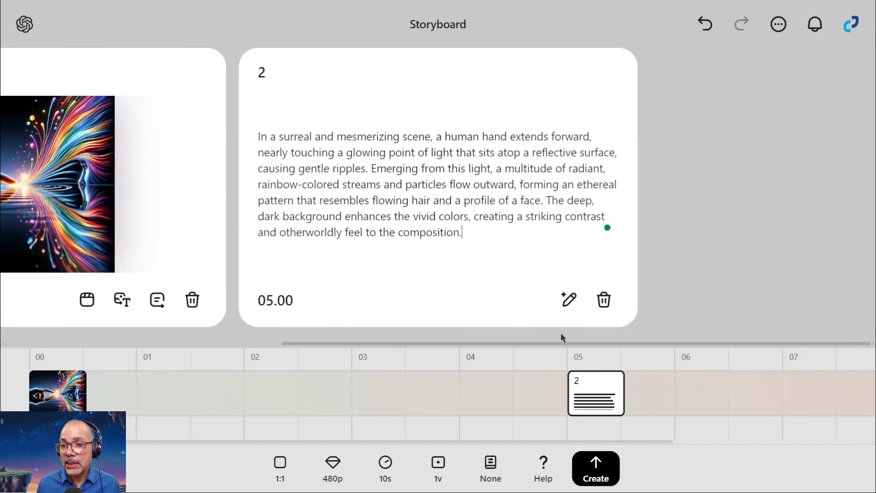
pyautogui.click(604, 301)
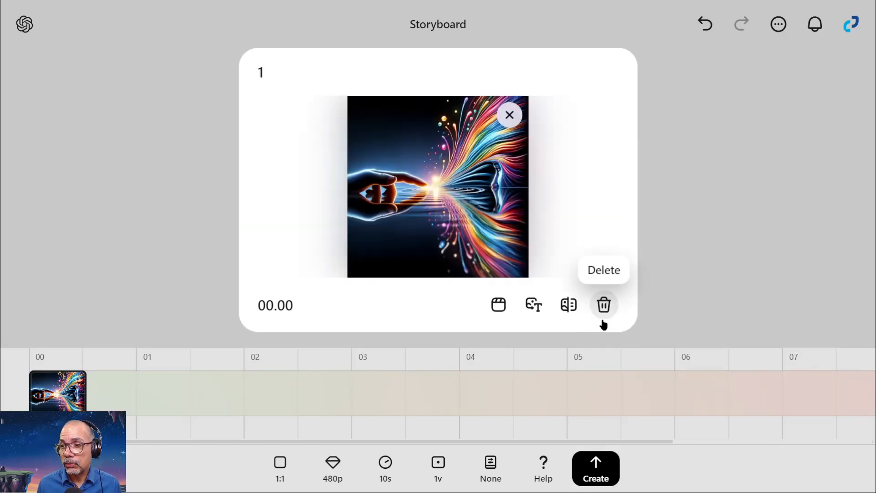
pyautogui.click(585, 388)
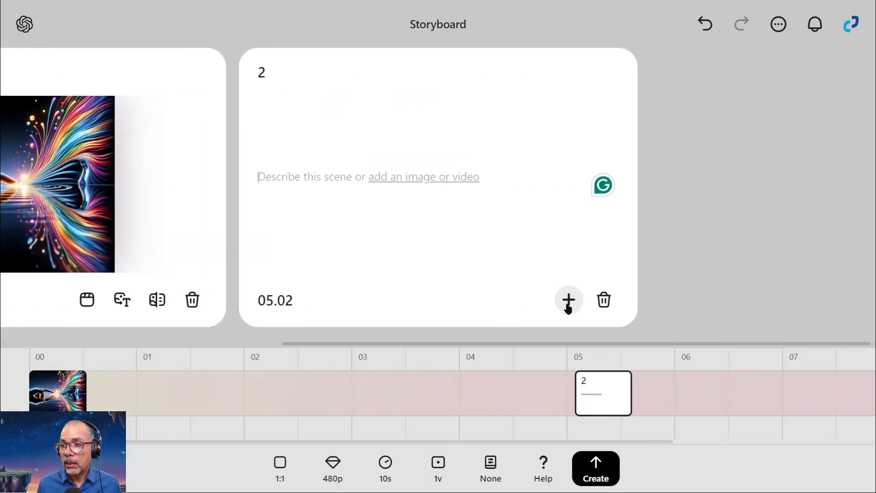
# Fill card 2 with the previously uploaded image of a person at a computer and move the card to 04.28 on the timeline.
pyautogui.click(564, 306)
pyautogui.click(630, 258)
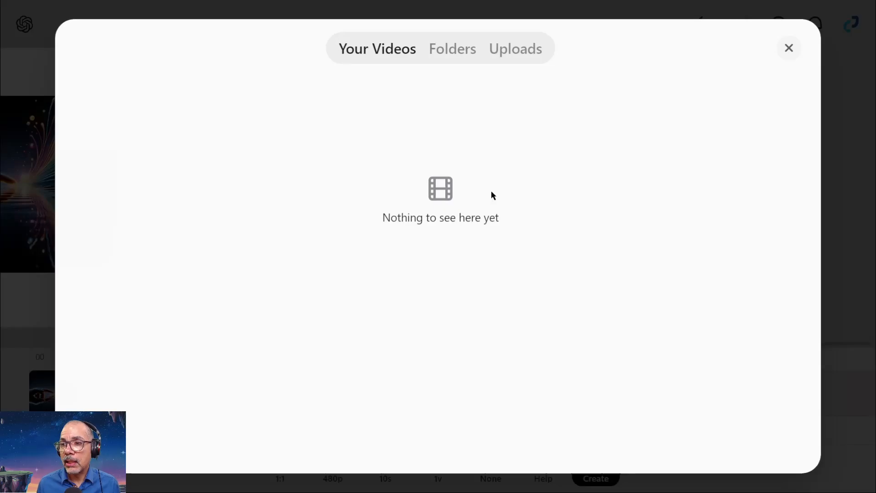
pyautogui.click(506, 44)
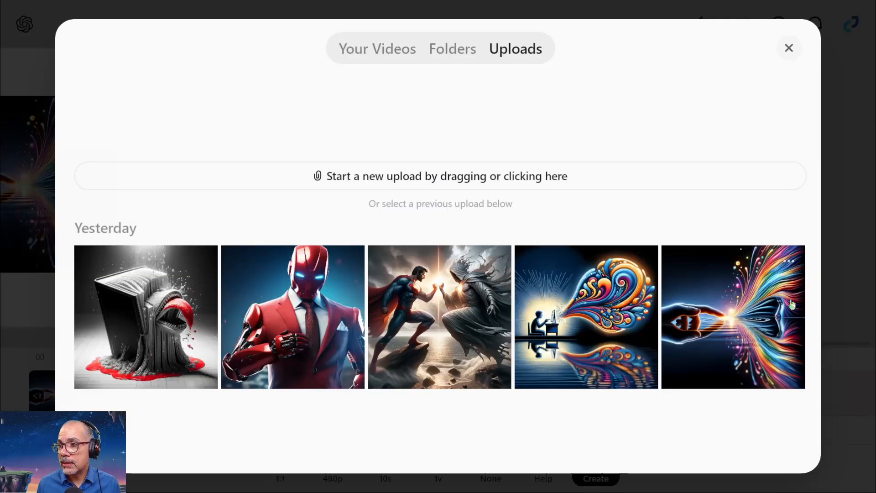
pyautogui.click(593, 322)
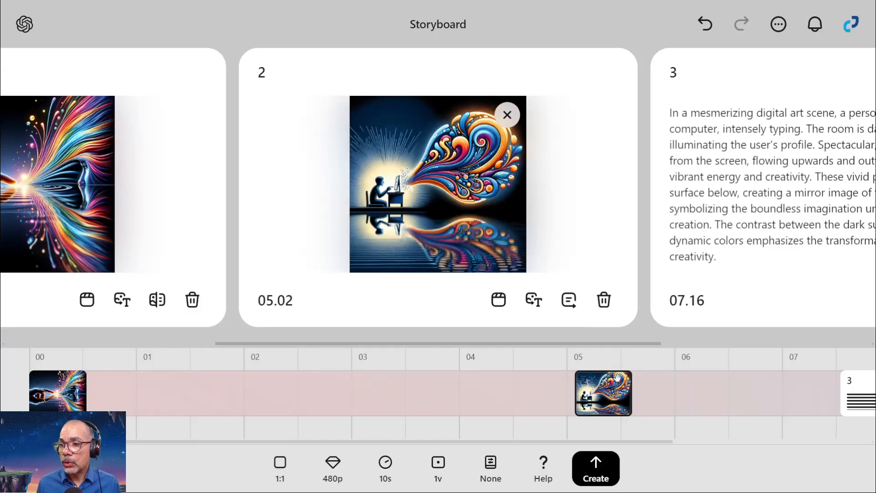
pyautogui.moveTo(591, 400)
pyautogui.mouseDown()
pyautogui.moveTo(384, 410)
pyautogui.moveTo(609, 408)
pyautogui.moveTo(583, 408)
pyautogui.mouseUp()
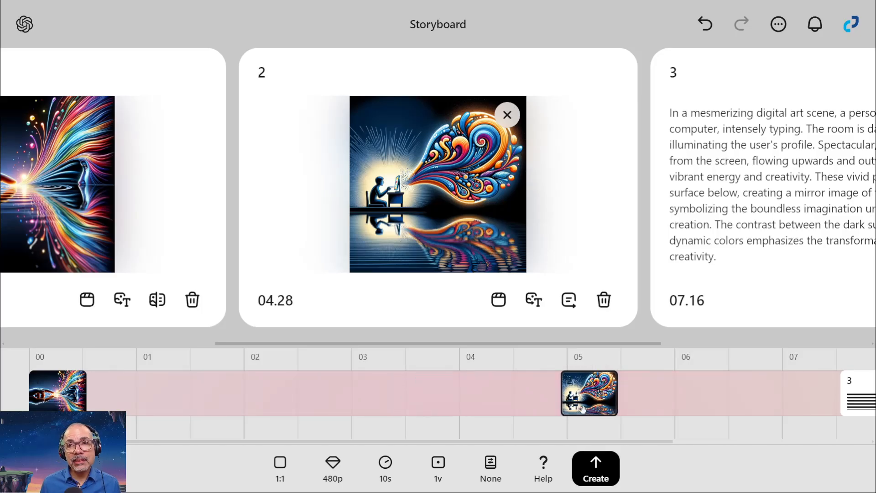
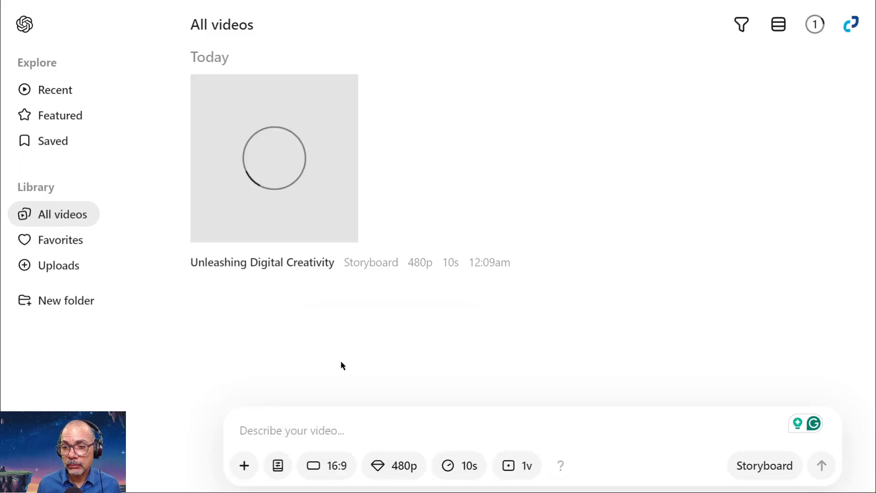
# Set the resolution for new videos to 720p and check which durations are available at that resolution.
pyautogui.click(401, 466)
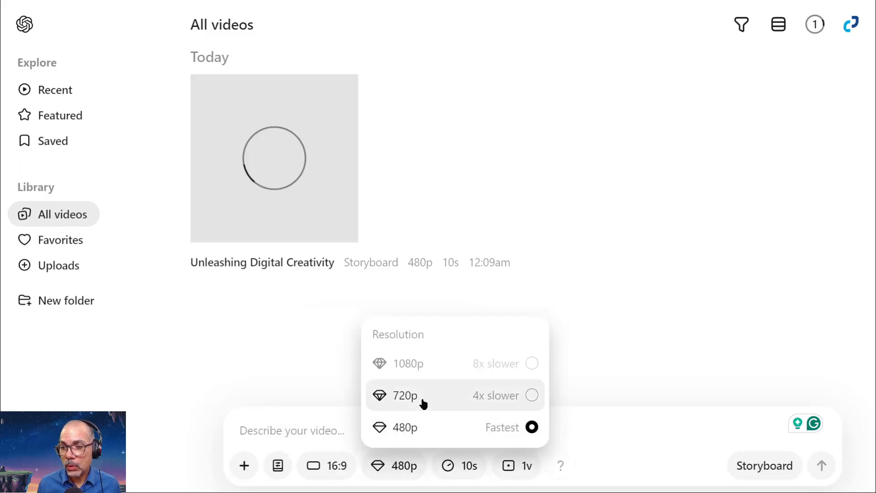
pyautogui.click(405, 396)
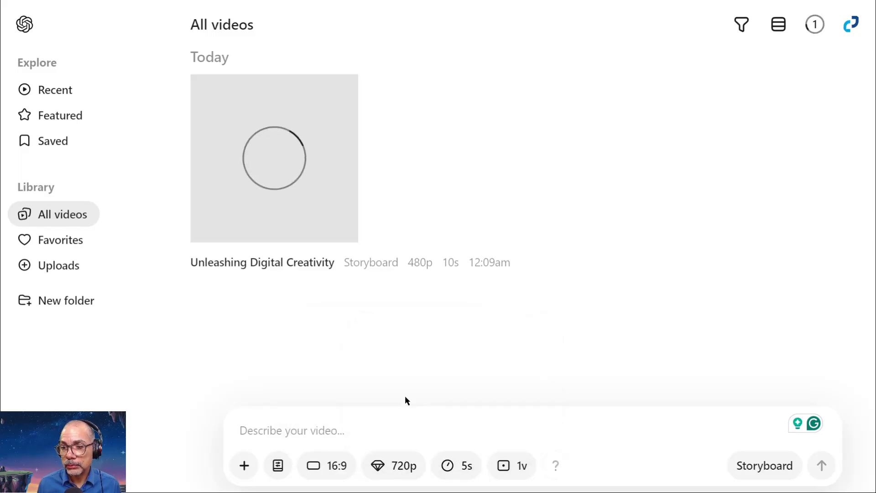
pyautogui.click(465, 467)
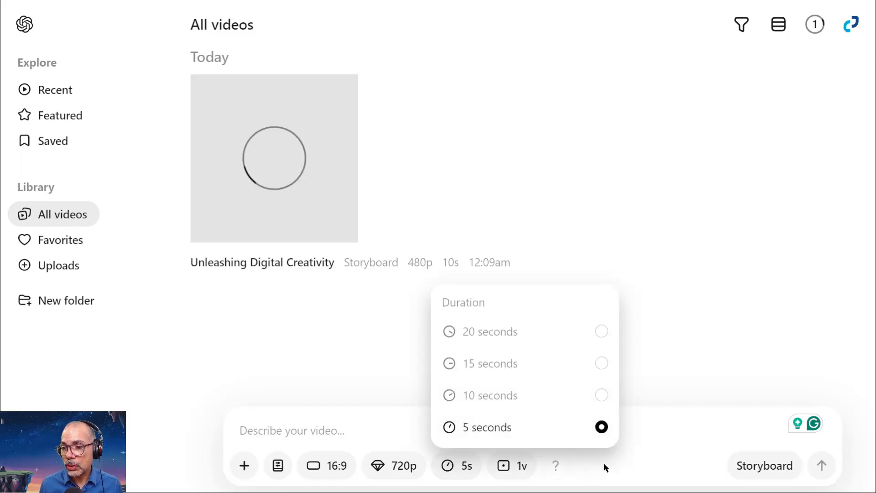
pyautogui.click(501, 466)
pyautogui.moveTo(553, 468)
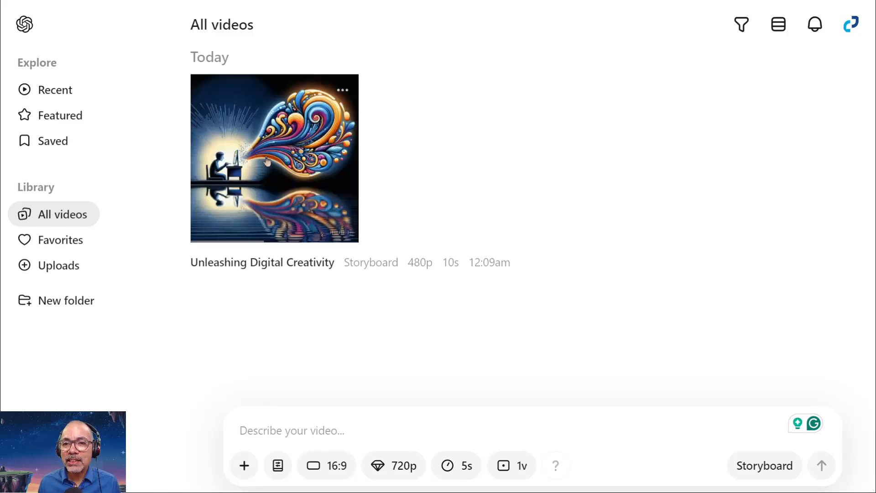
# Open the generated Unleashing Digital Creativity video, review its playback against its storyboard images, and pause it.
pyautogui.click(267, 172)
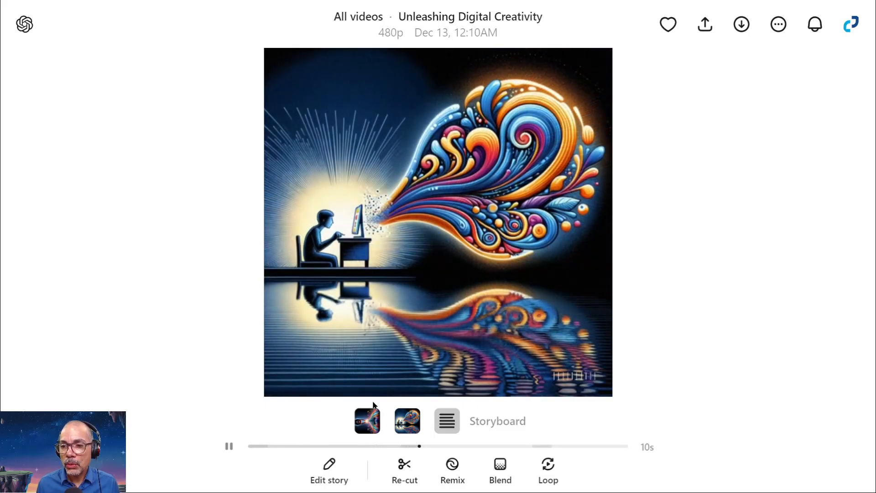
pyautogui.moveTo(368, 415)
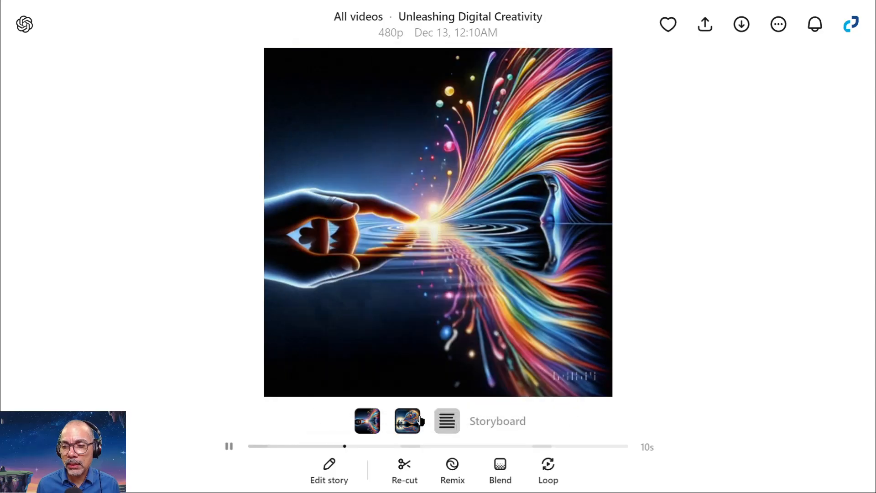
pyautogui.moveTo(395, 422)
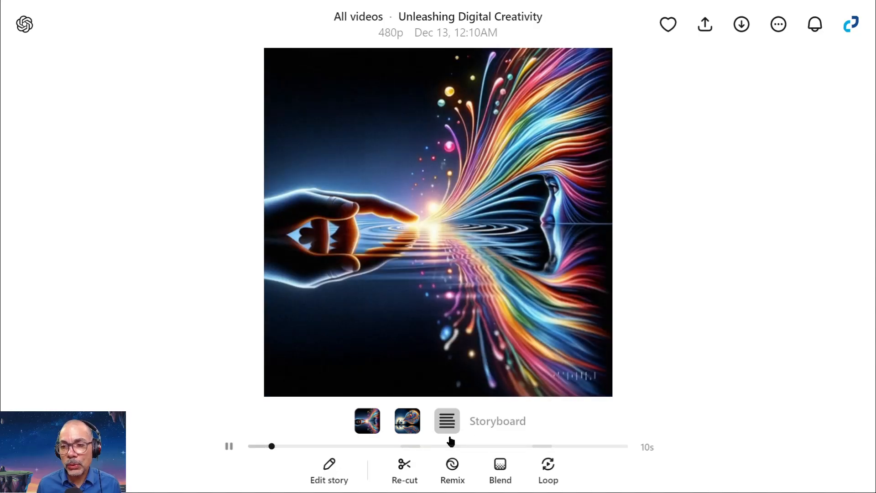
pyautogui.click(228, 448)
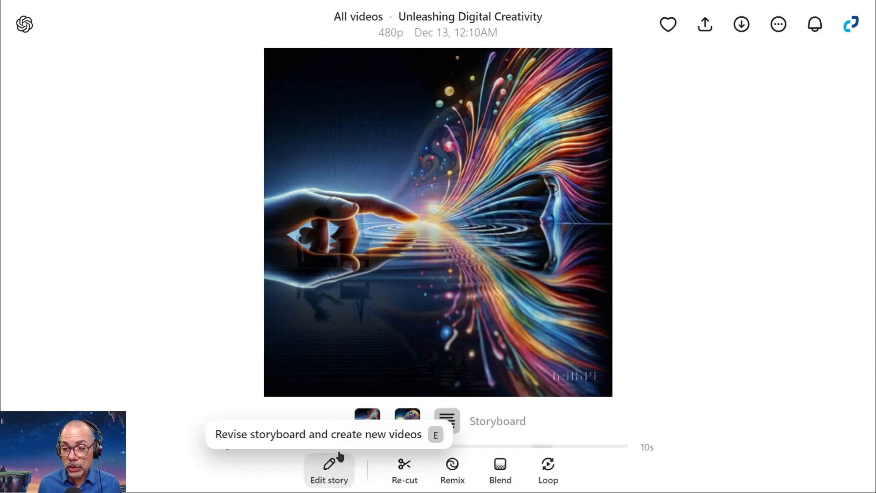
# Open the video's storyboard for editing and add an empty card at 02.04, between the two image cards.
pyautogui.click(340, 471)
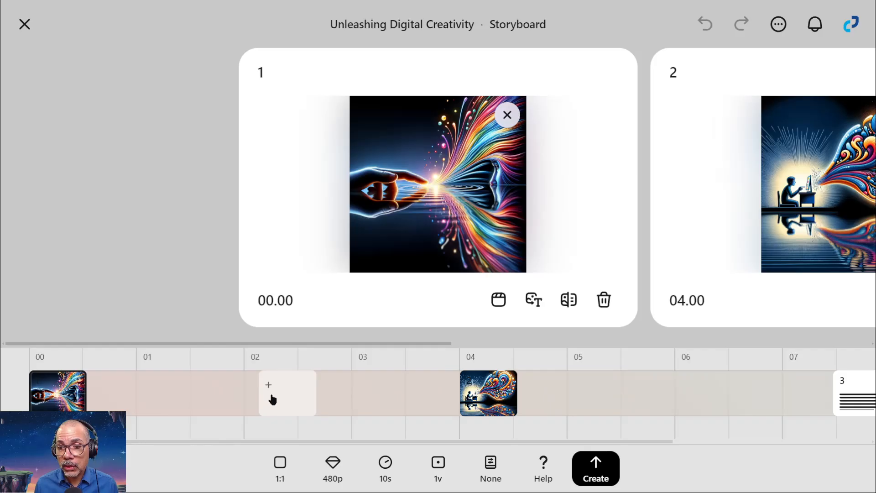
pyautogui.click(272, 400)
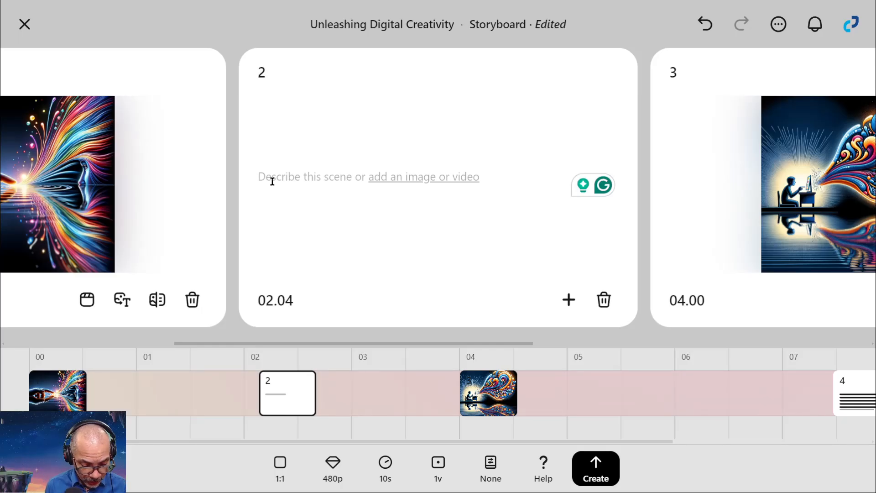
# Describe the scene in card 2 as "The energy emerges from the finger as the camera pans away from the action".
pyautogui.write('The energ')
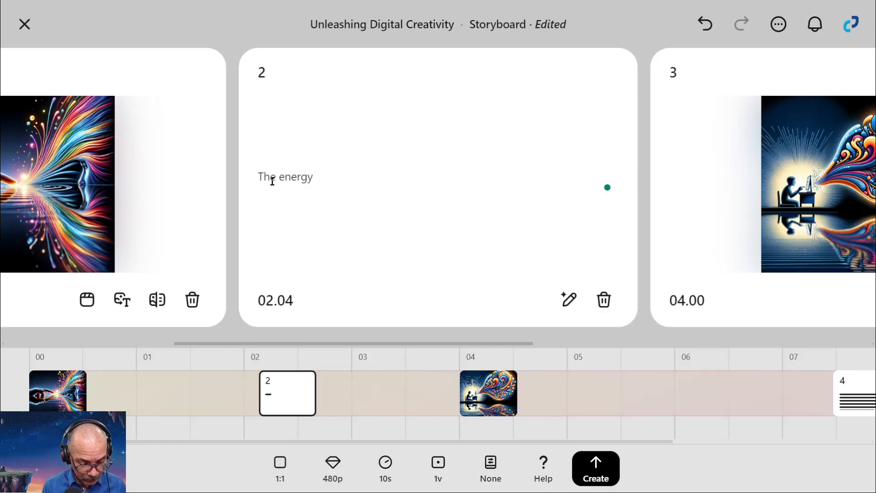
pyautogui.write('y em')
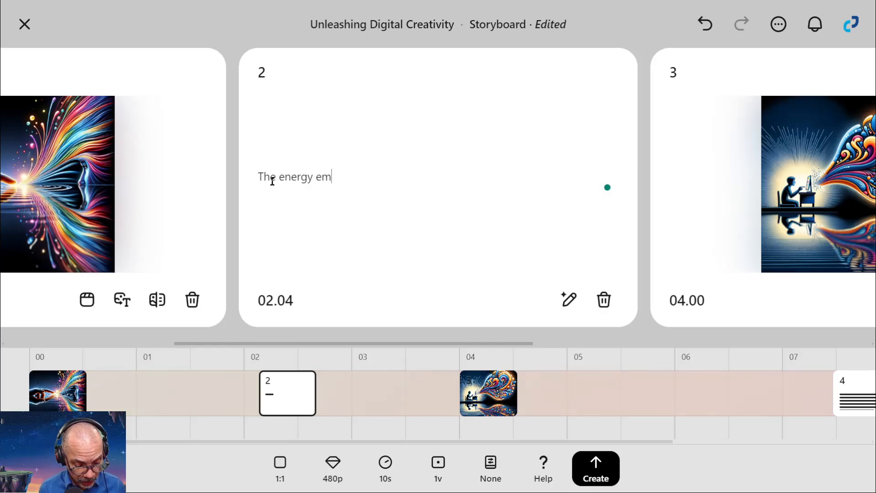
pyautogui.write('erges from th')
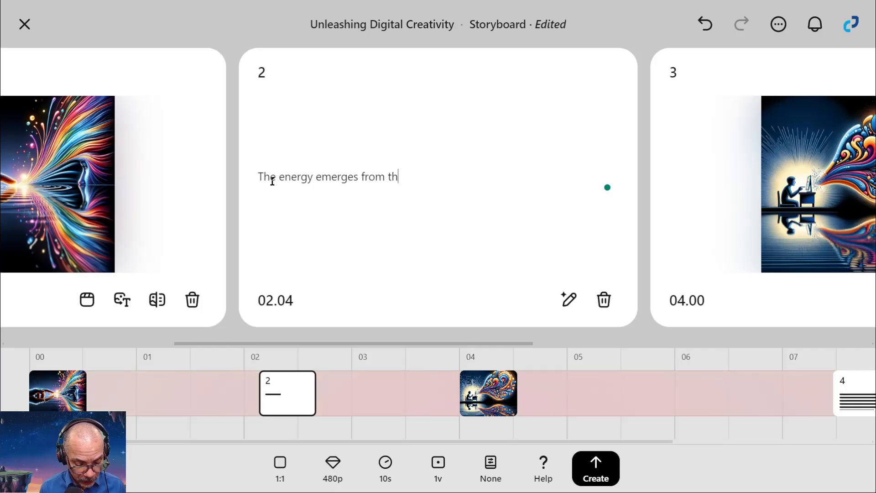
pyautogui.write('e finger as ')
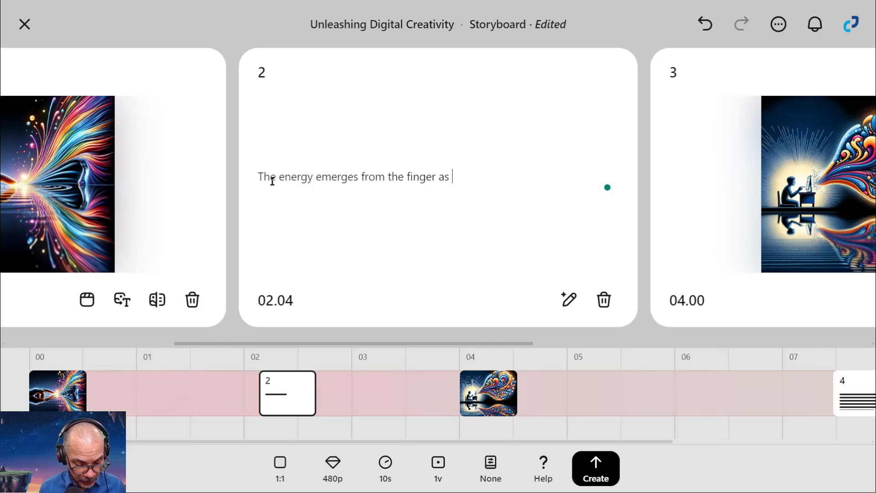
pyautogui.write('the cam')
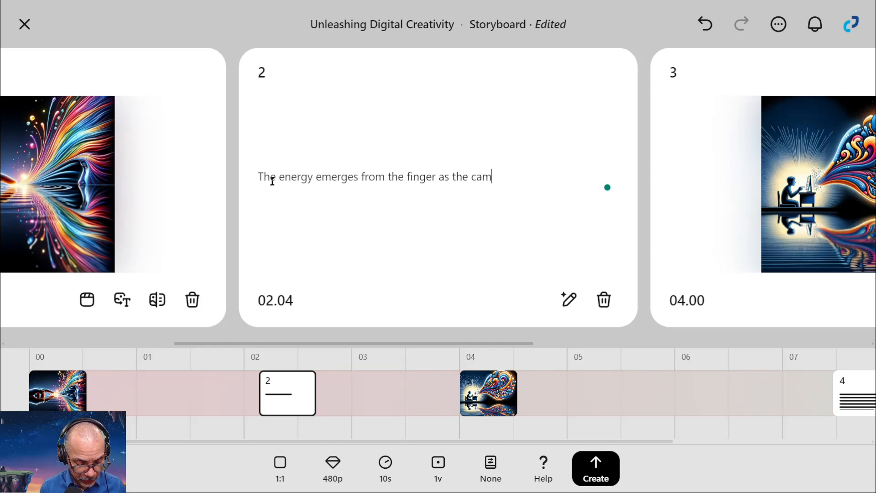
pyautogui.write('era pans ')
pyautogui.write('away from the actio')
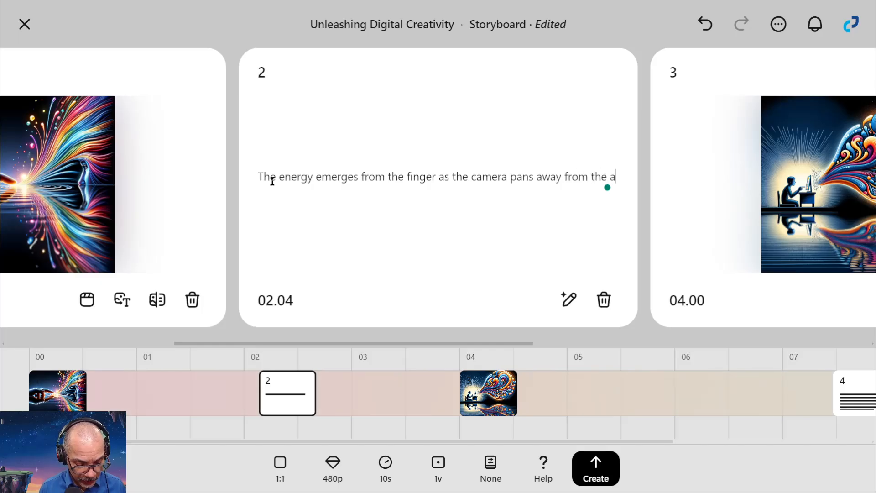
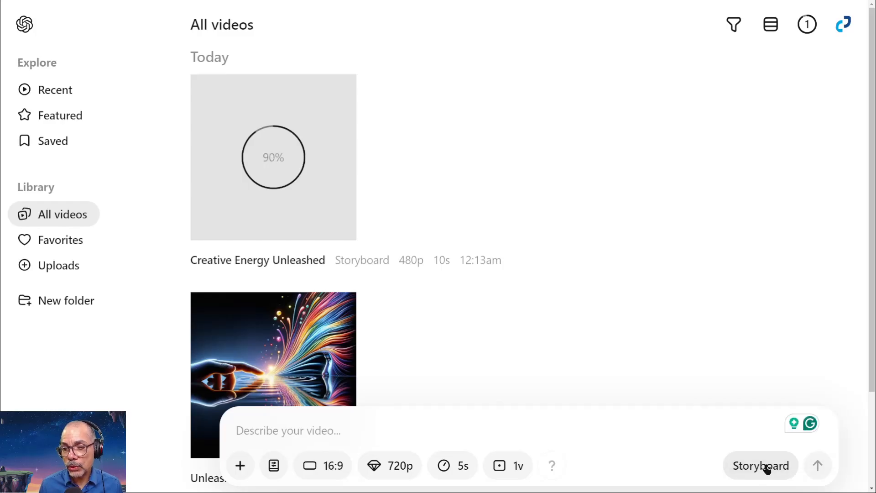
# Start a new storyboard and add the uploaded image of the caped superhero facing the hooded figure to card 1.
pyautogui.click(766, 467)
pyautogui.click(568, 304)
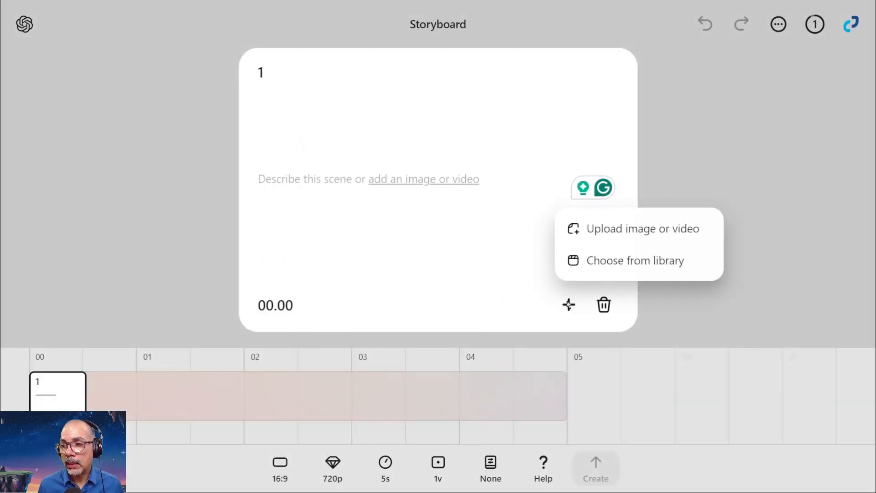
pyautogui.click(611, 260)
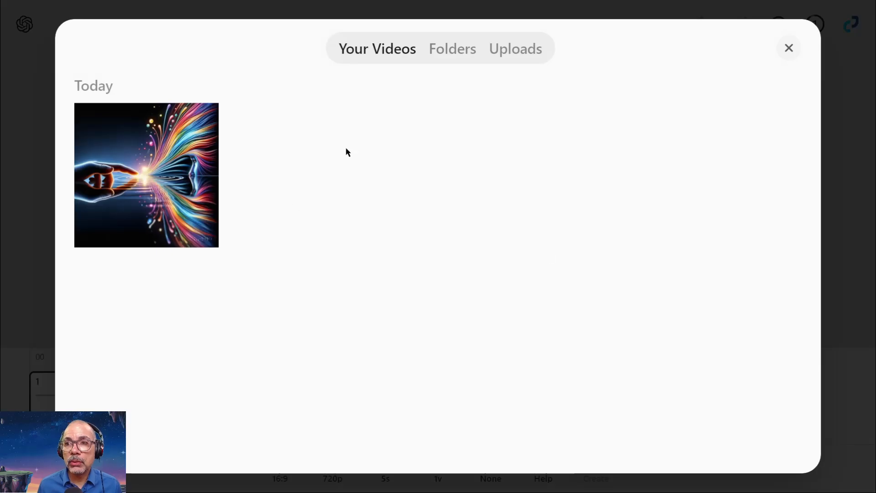
pyautogui.click(499, 48)
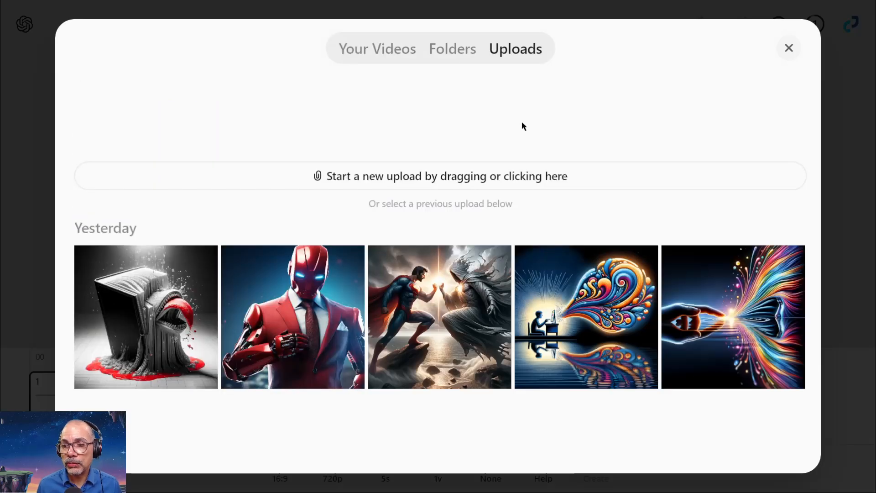
pyautogui.click(444, 297)
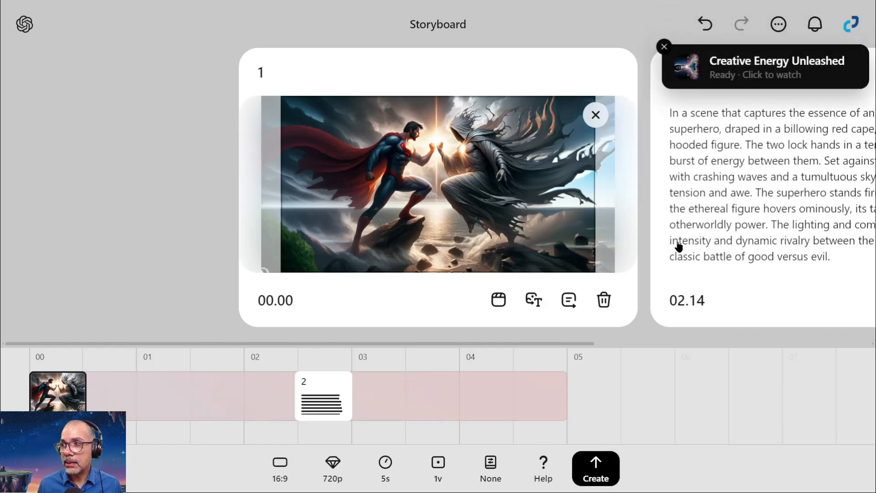
# Replace the description in card 2 with "An explosion of energy as the two foes collide".
pyautogui.click(324, 397)
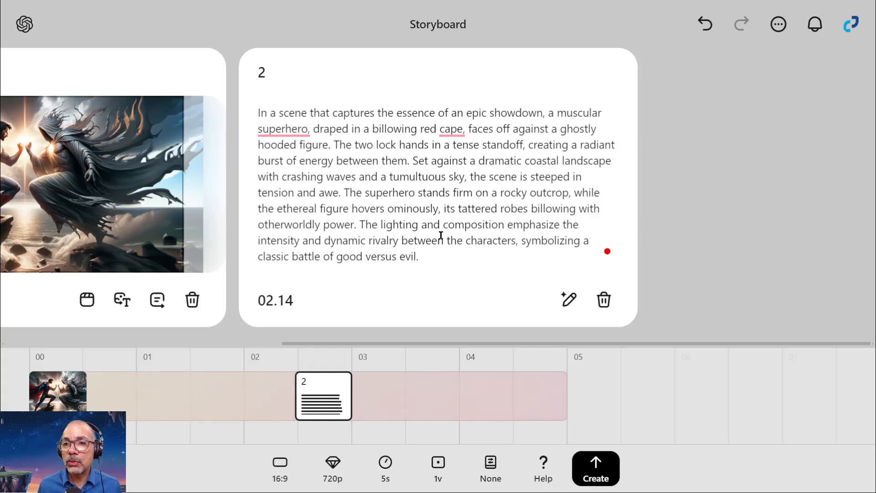
pyautogui.moveTo(428, 260); pyautogui.dragTo(231, 108)
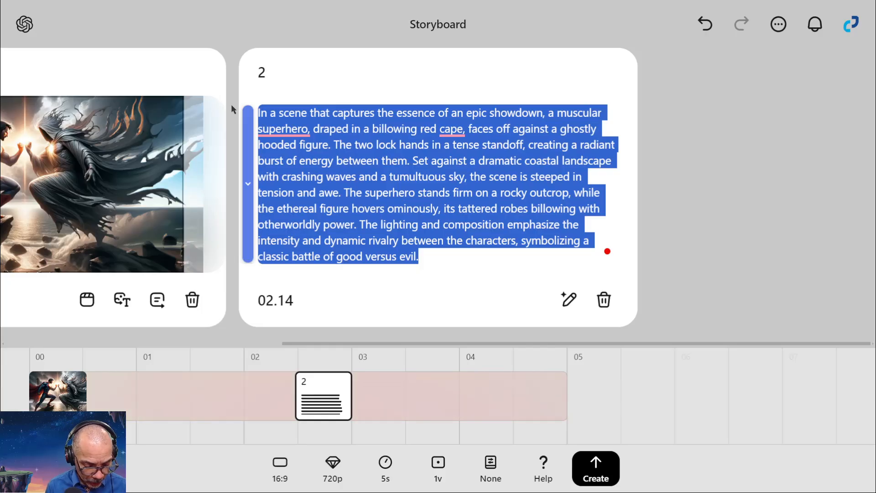
pyautogui.write('An explosion of ')
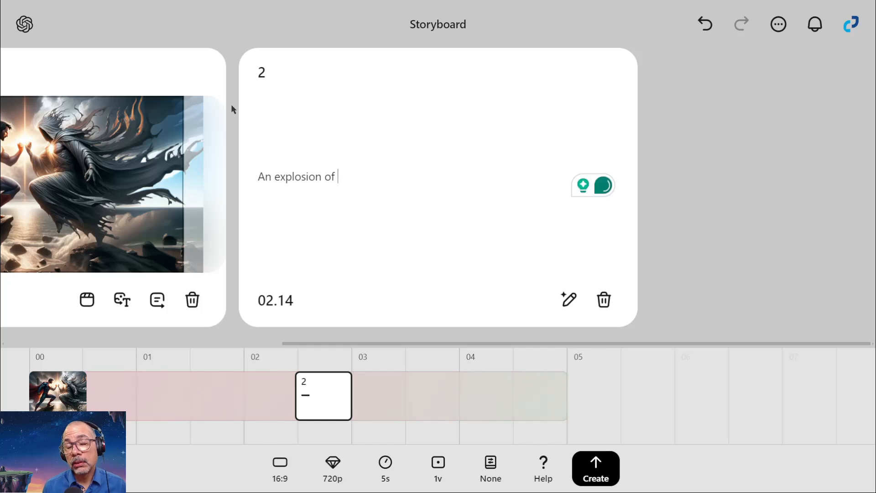
pyautogui.write('energy as the two ')
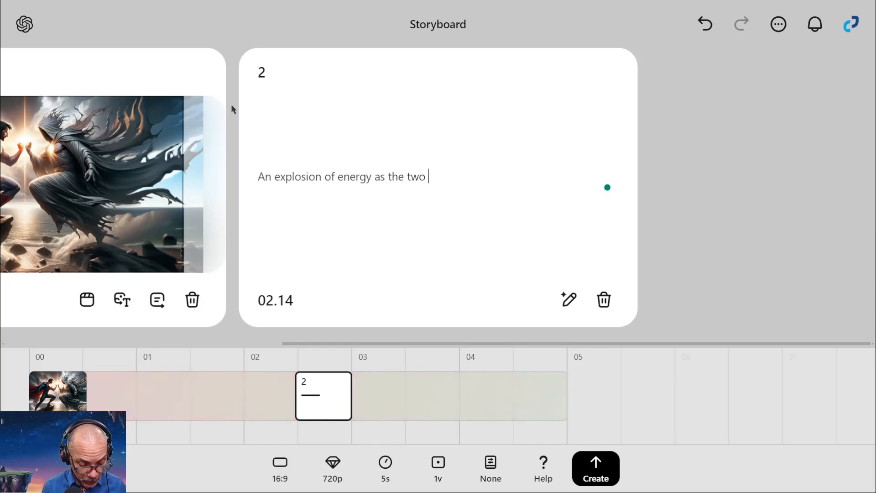
pyautogui.write('foes collide')
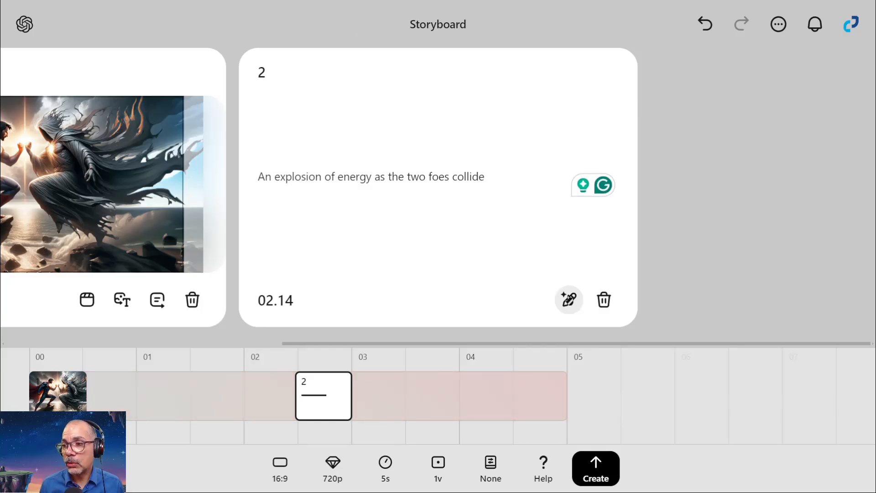
# Expand card 2's description automatically, submit the storyboard for creation, and return to the video library.
pyautogui.click(568, 300)
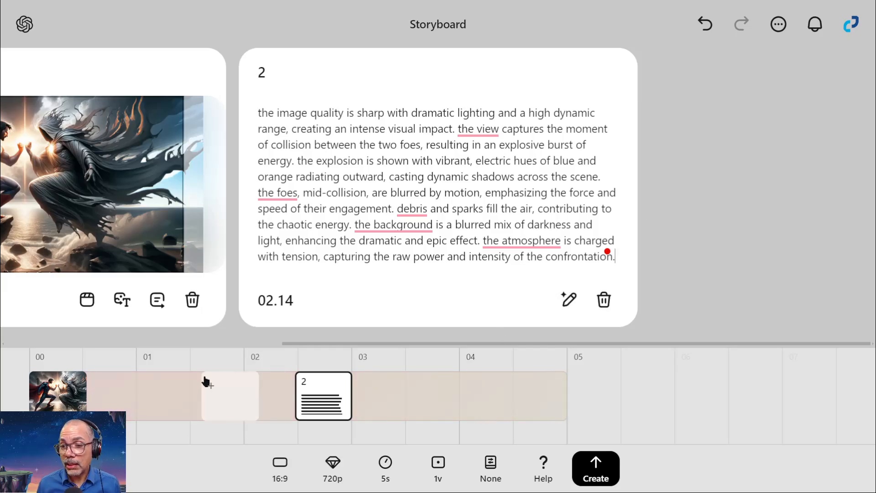
pyautogui.click(597, 474)
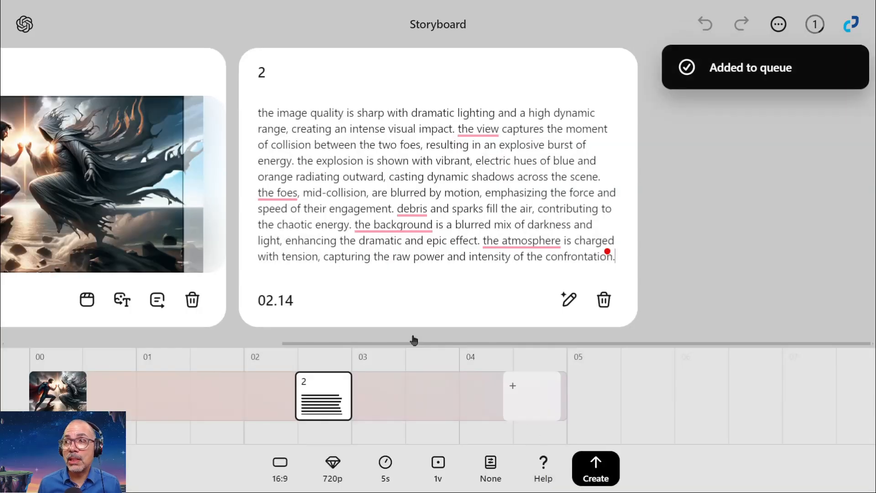
pyautogui.click(21, 26)
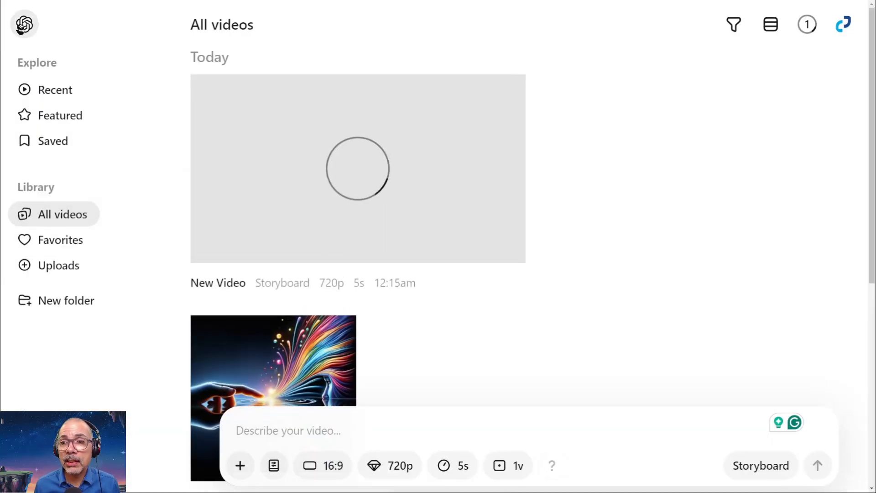
# Open the Creative Energy Unleashed video, review its playback, and open it for looping to check the credit cost.
pyautogui.scroll(-5, 321, 260)
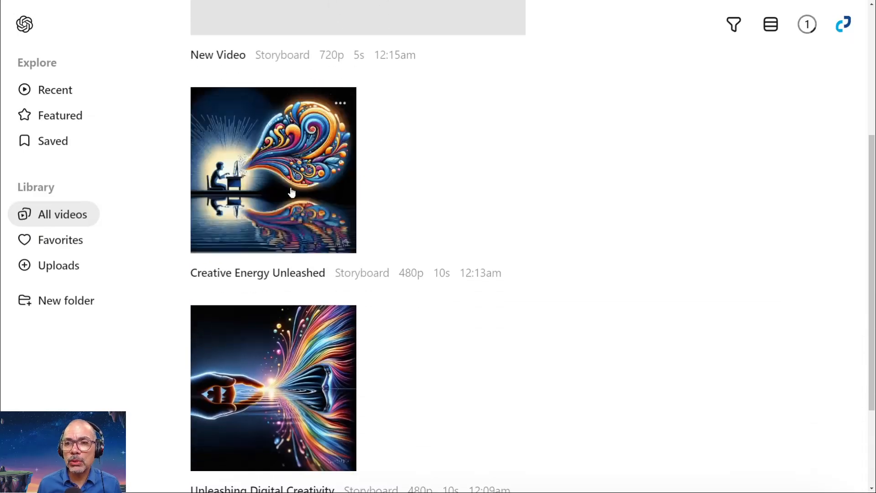
pyautogui.click(289, 187)
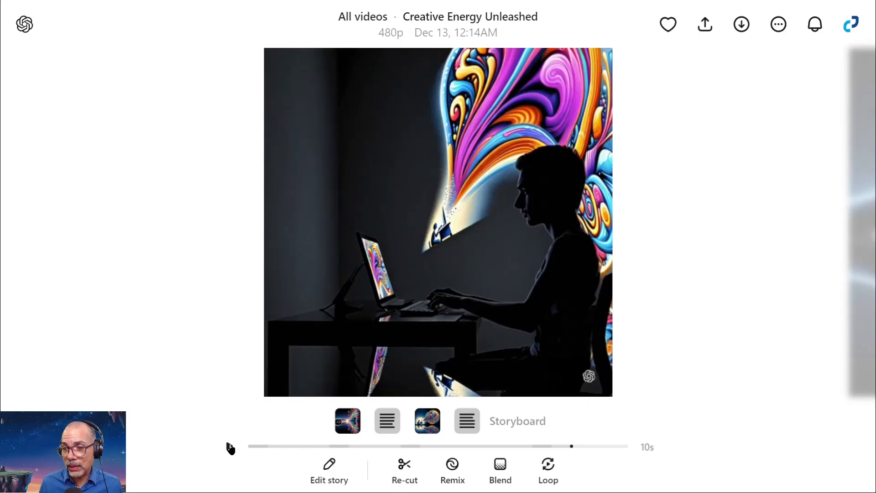
pyautogui.click(548, 470)
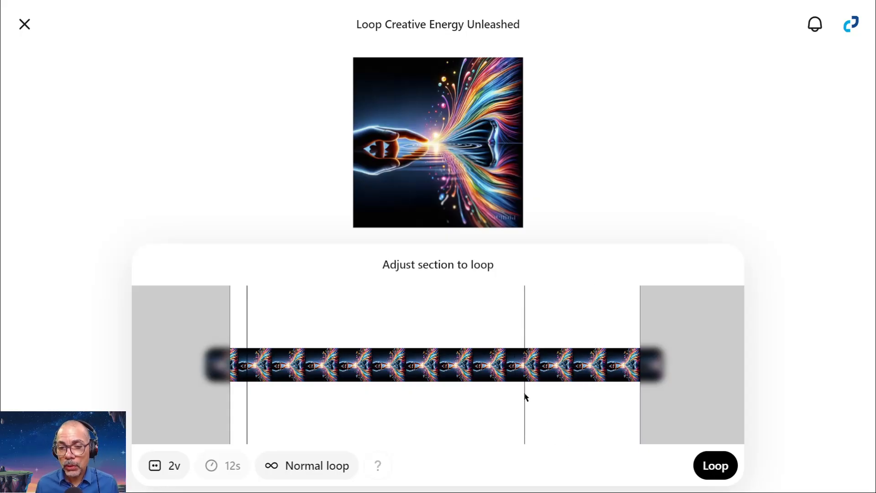
pyautogui.moveTo(381, 474)
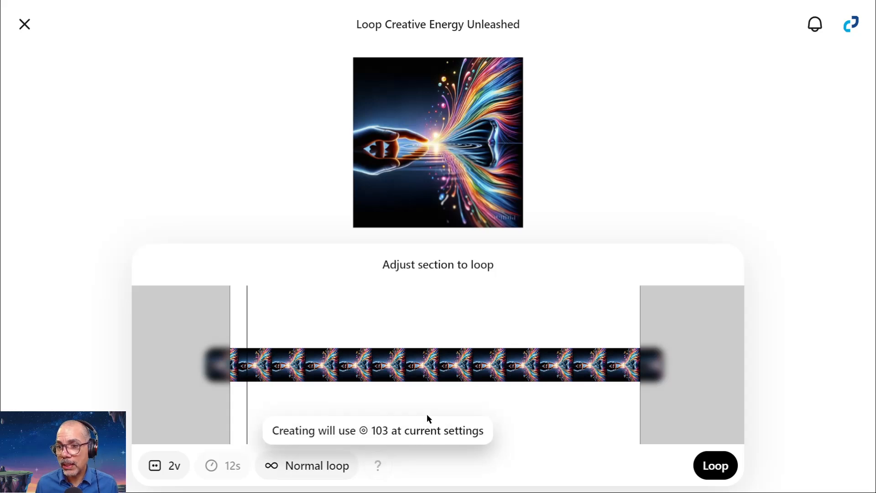
# Adjust the end of the section to loop so the total duration is 12s.
pyautogui.moveTo(638, 390)
pyautogui.mouseDown()
pyautogui.moveTo(673, 382)
pyautogui.moveTo(600, 390)
pyautogui.moveTo(646, 385)
pyautogui.mouseUp()
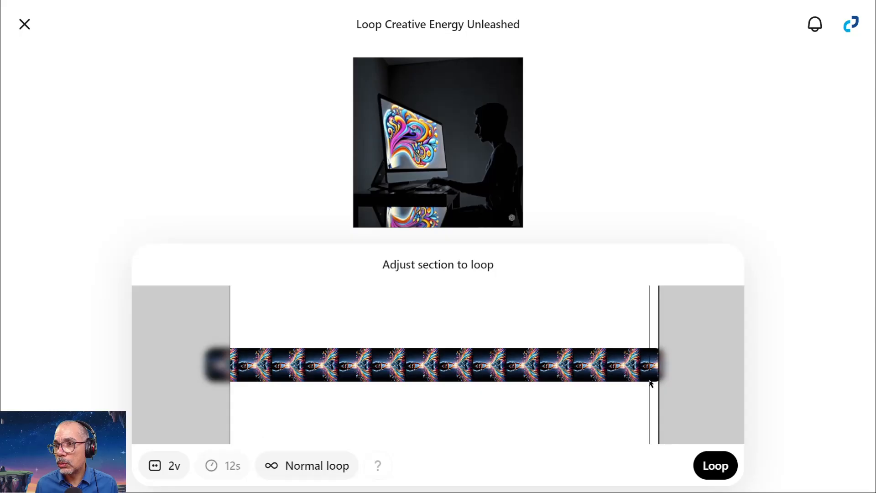
pyautogui.moveTo(229, 391)
pyautogui.mouseDown()
pyautogui.moveTo(194, 389)
pyautogui.moveTo(228, 391)
pyautogui.mouseUp()
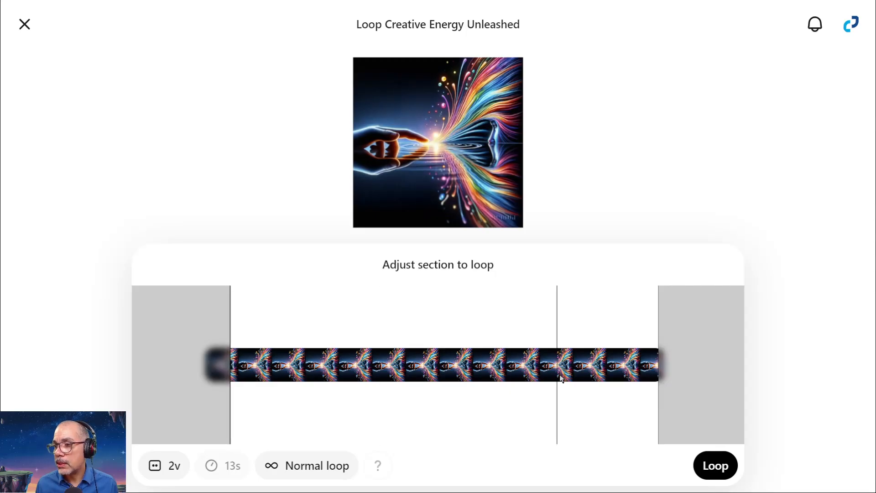
pyautogui.moveTo(659, 379); pyautogui.dragTo(622, 384)
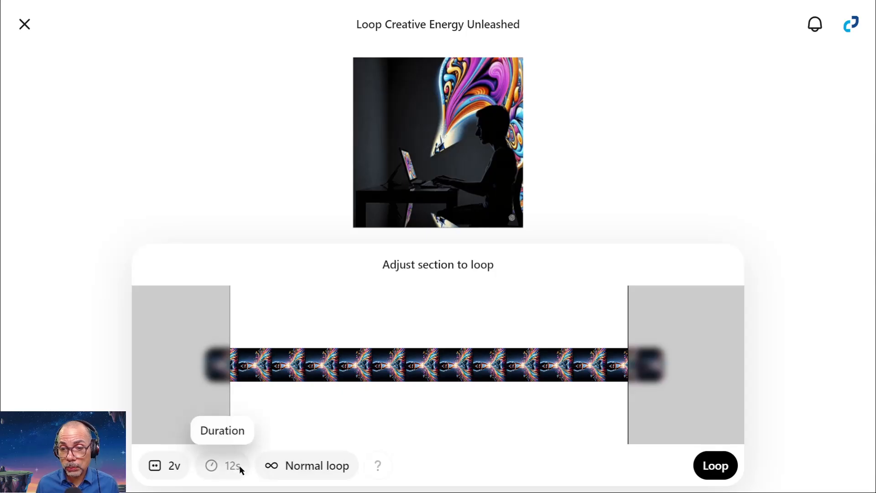
# Review the loop types, set the variations to 1 video, and try to create the loop.
pyautogui.click(165, 466)
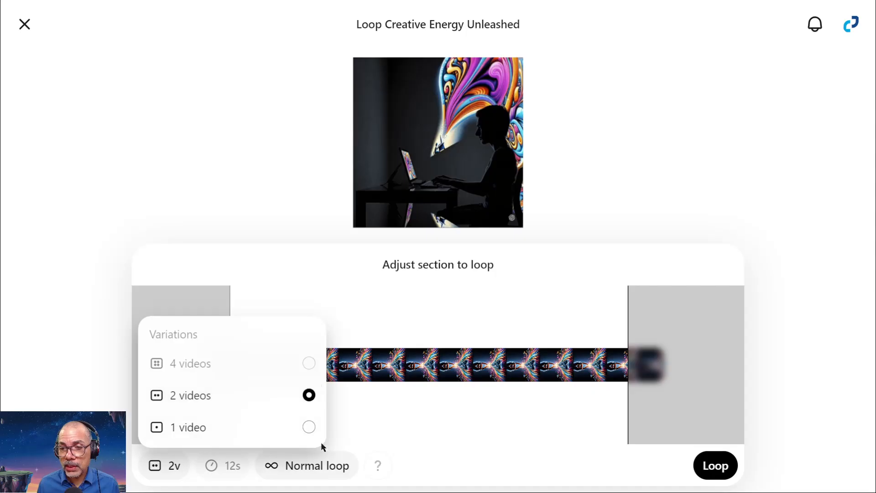
pyautogui.click(229, 470)
pyautogui.click(319, 472)
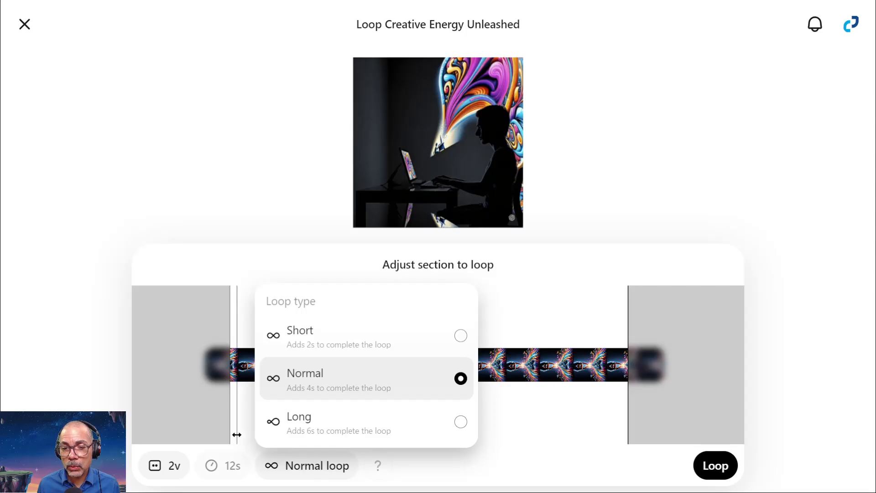
pyautogui.click(172, 471)
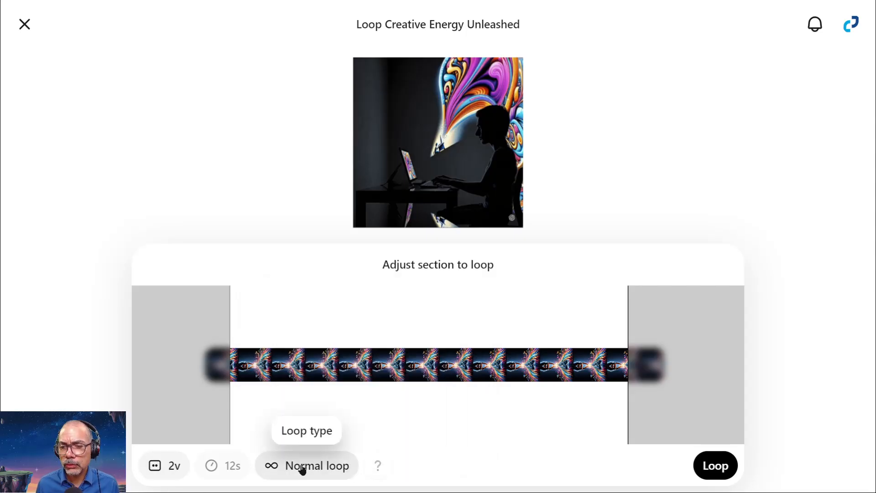
pyautogui.click(162, 470)
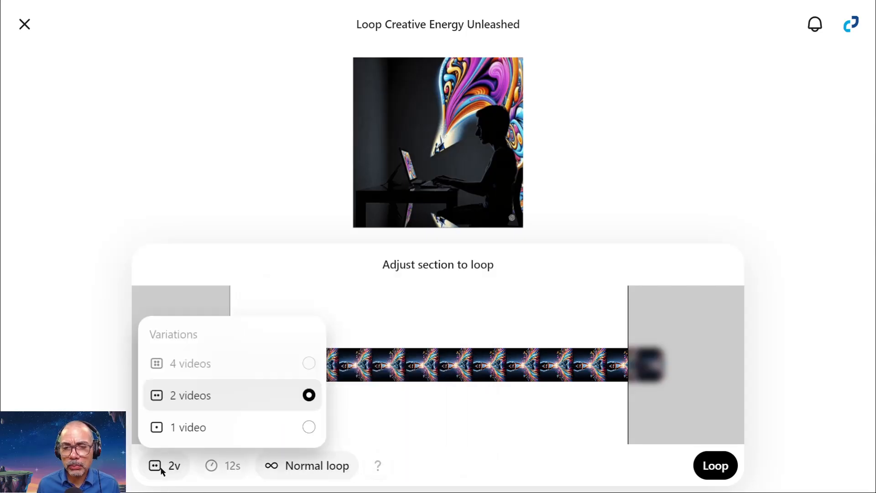
pyautogui.click(283, 433)
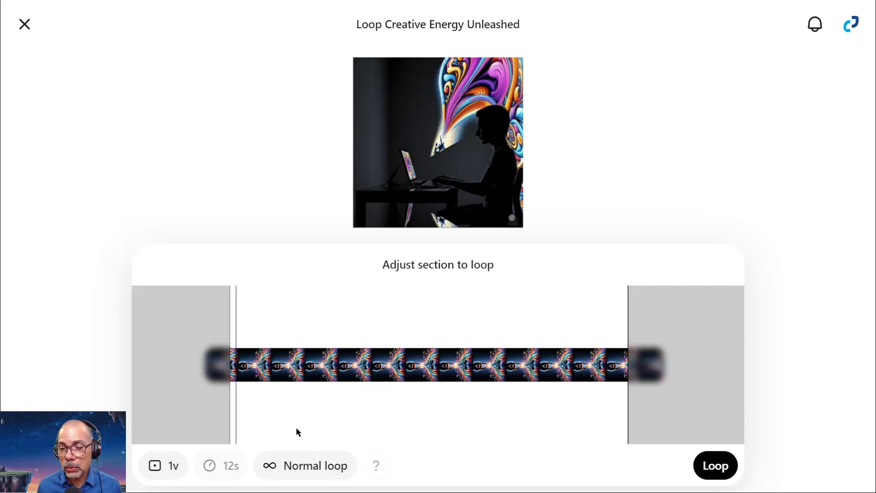
pyautogui.click(720, 466)
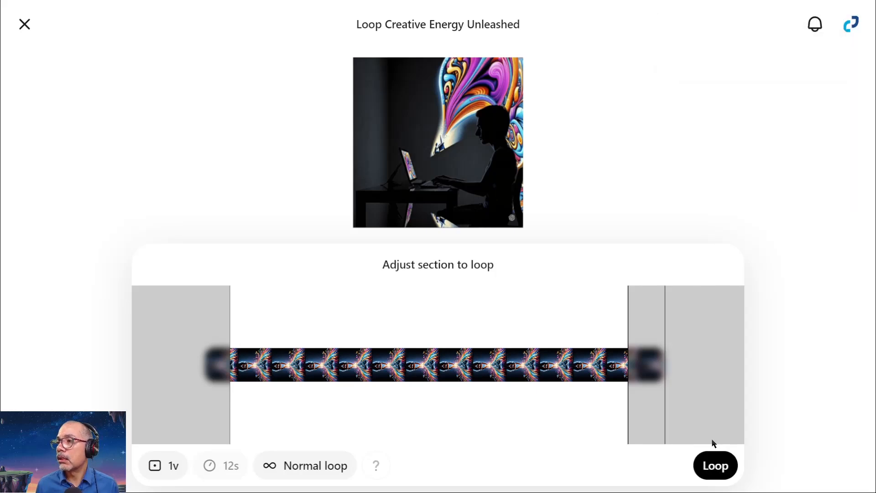
pyautogui.click(716, 466)
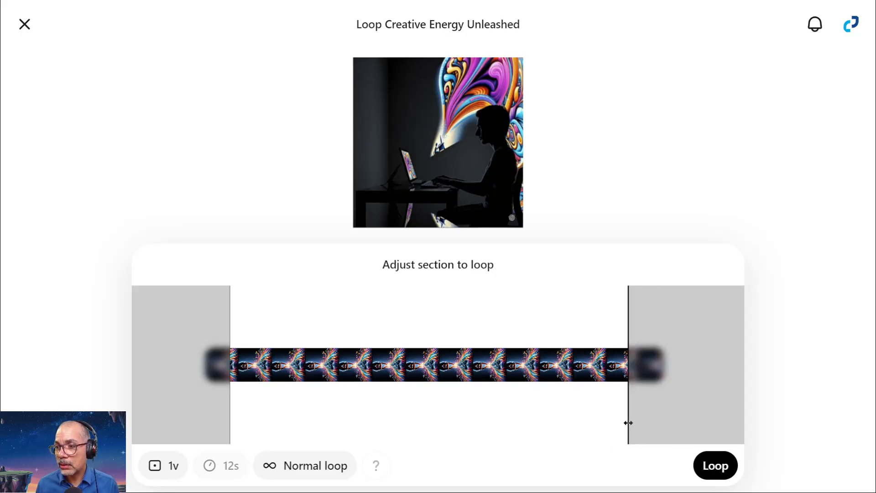
# Trim the start of the loop section inward and readjust its end to give a 12s duration.
pyautogui.moveTo(628, 423); pyautogui.dragTo(610, 418)
pyautogui.moveTo(229, 415); pyautogui.dragTo(250, 417)
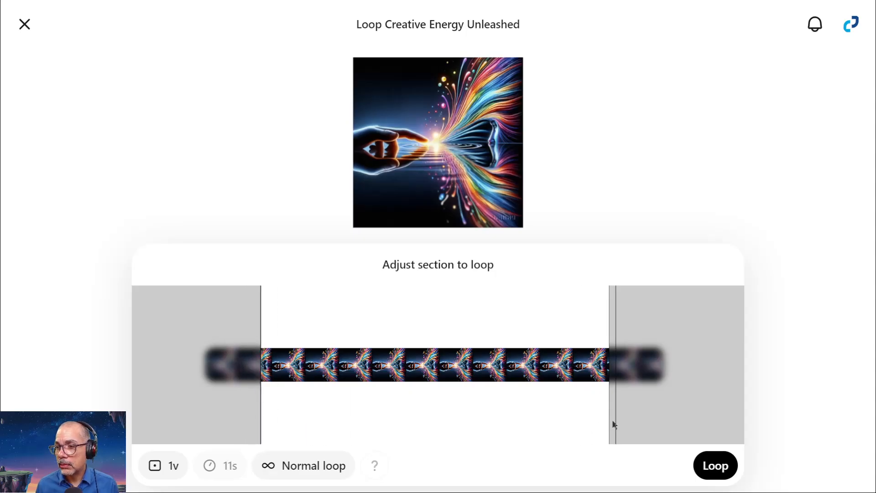
pyautogui.moveTo(603, 424); pyautogui.dragTo(628, 413)
# Set the loop type to Short and create the looped video with a 10s duration.
pyautogui.click(270, 465)
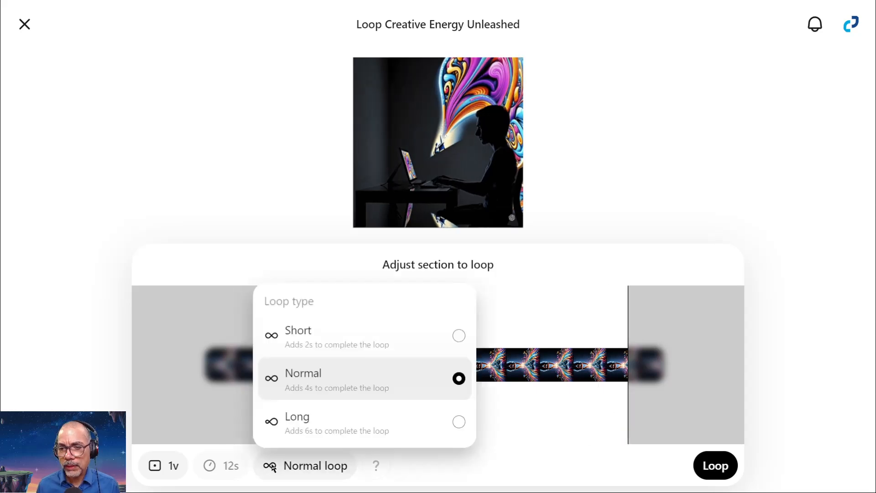
pyautogui.click(458, 338)
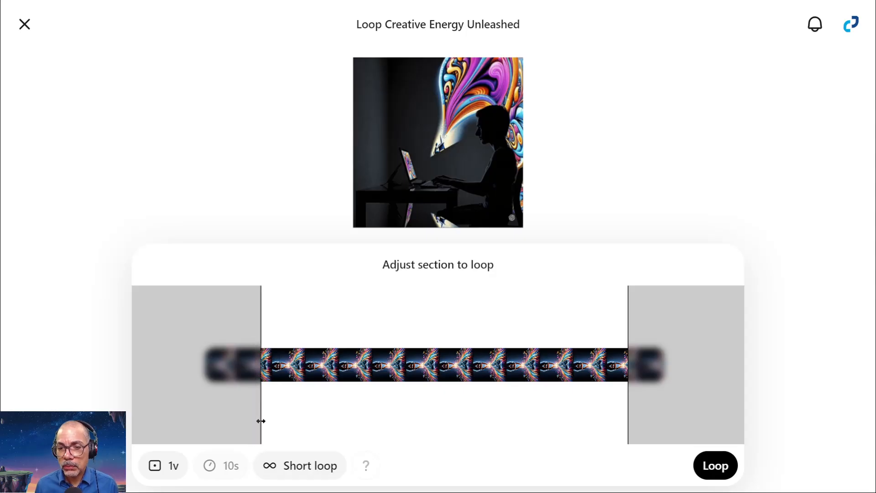
pyautogui.moveTo(261, 421)
pyautogui.mouseDown()
pyautogui.moveTo(218, 426)
pyautogui.moveTo(251, 424)
pyautogui.mouseUp()
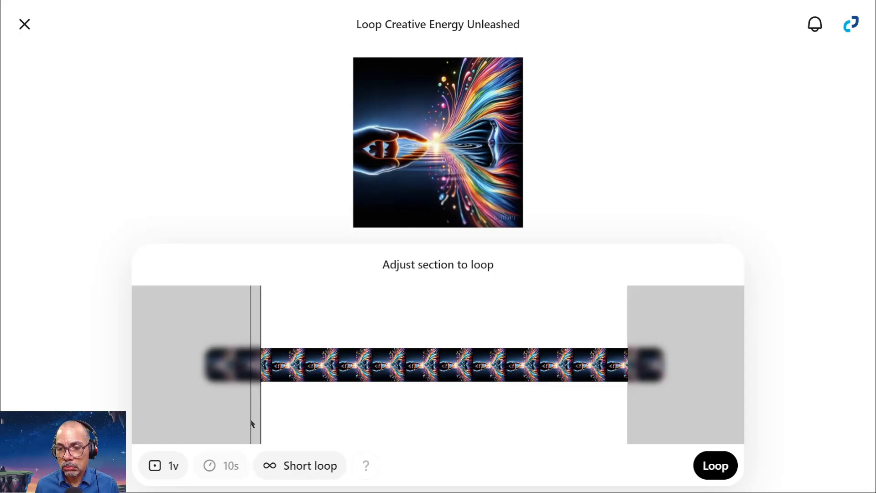
pyautogui.click(715, 466)
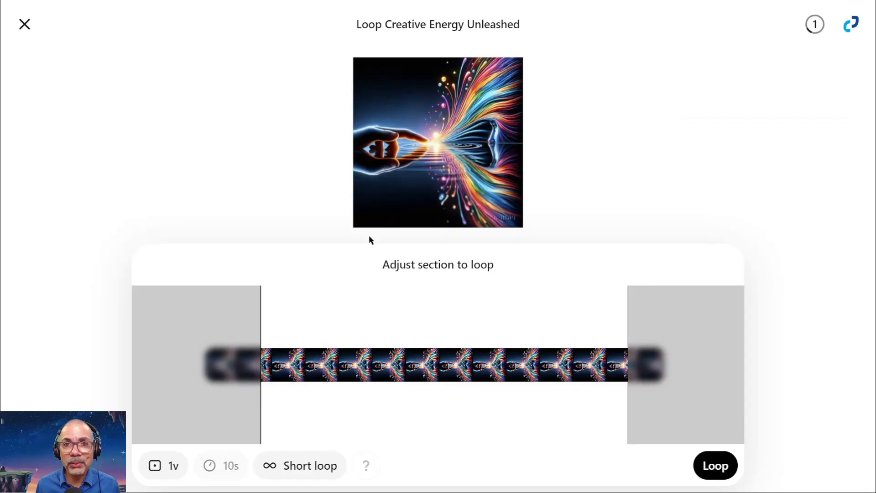
# Return to the video library and examine the status of the queued loop and the superhero storyboard video.
pyautogui.click(24, 24)
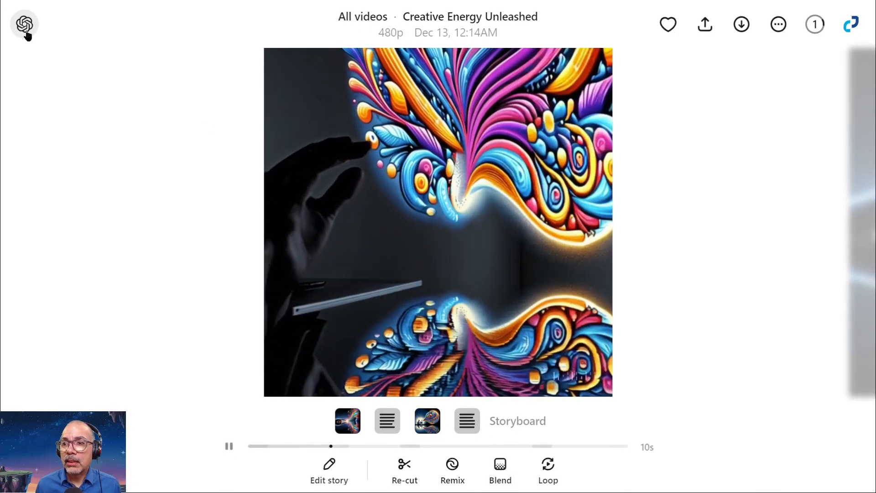
pyautogui.click(26, 28)
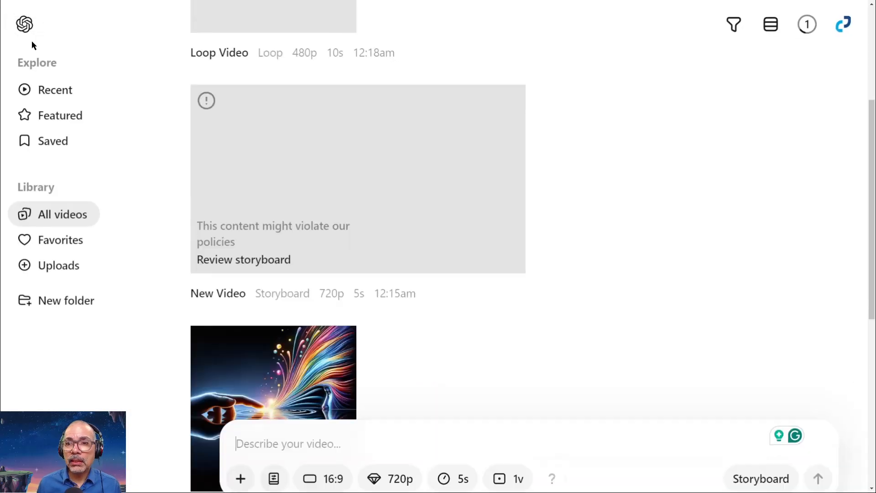
pyautogui.moveTo(247, 224)
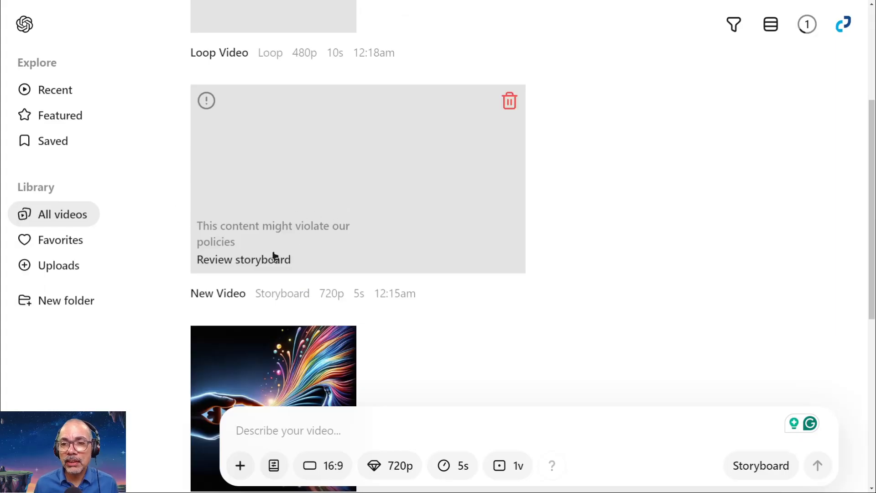
pyautogui.scroll(1, 295, 236)
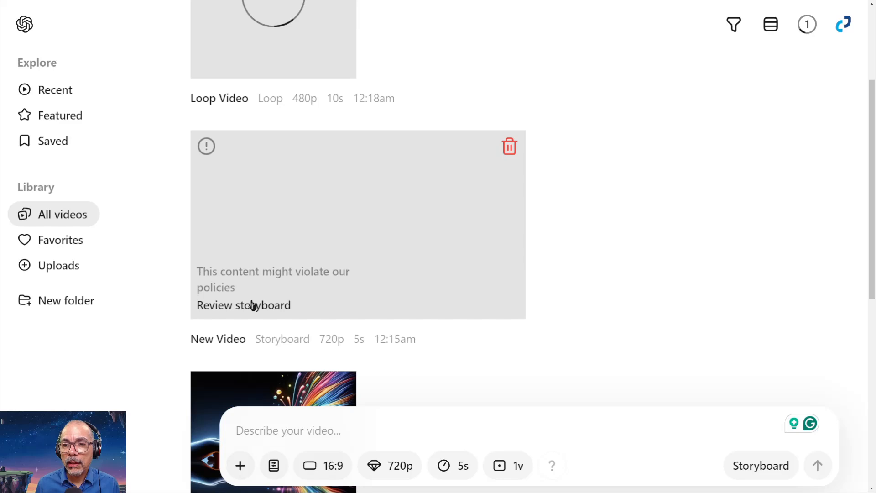
# Open the flagged superhero video's storyboard for review and delete its second scene containing the text description.
pyautogui.scroll(1, 271, 277)
pyautogui.scroll(-2, 269, 282)
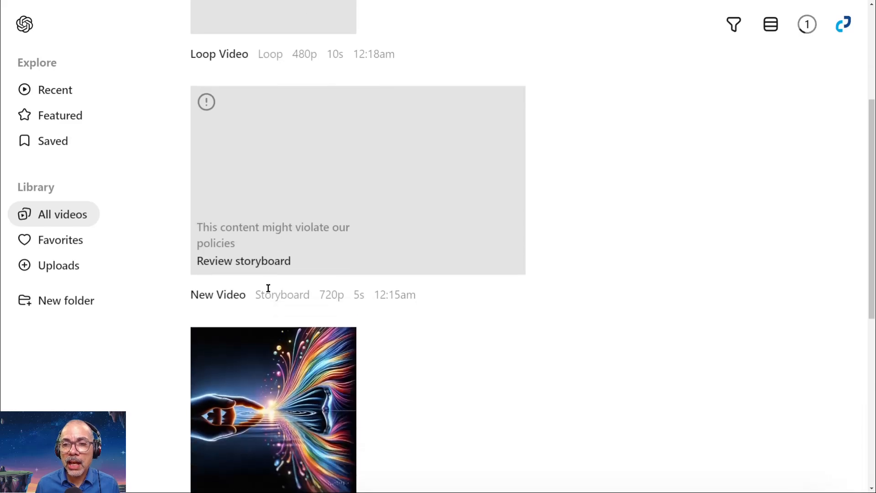
pyautogui.click(264, 261)
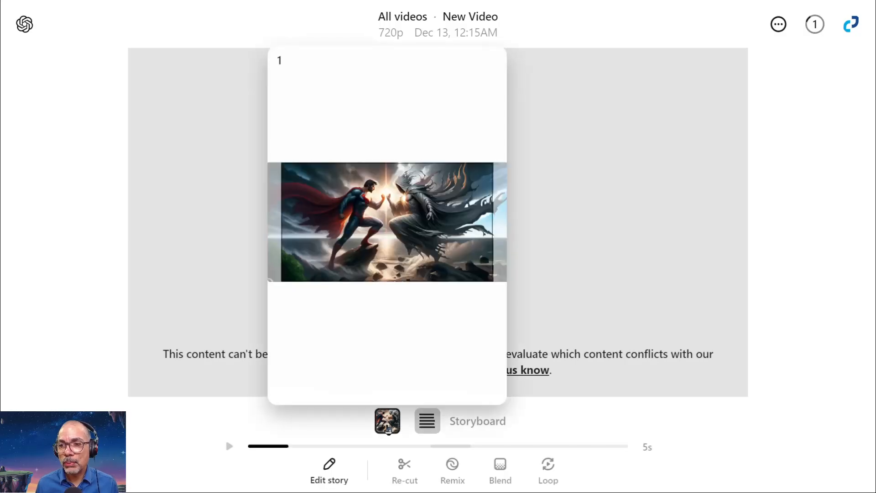
pyautogui.click(388, 426)
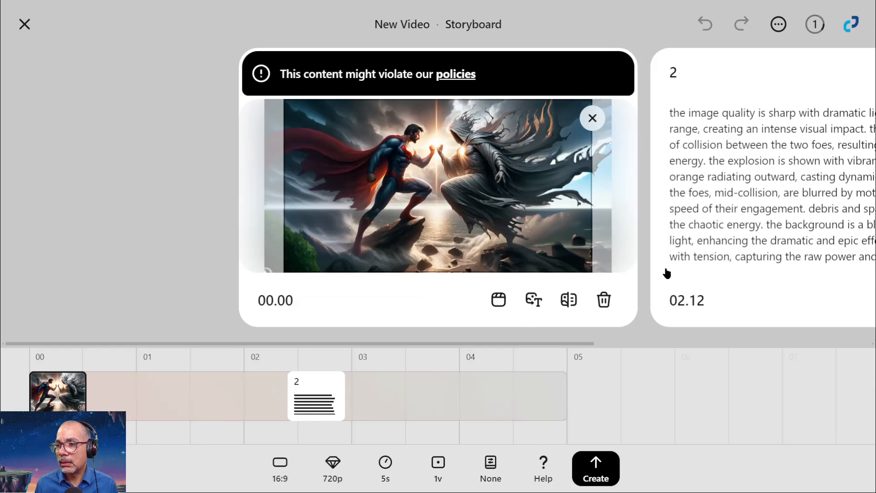
pyautogui.moveTo(685, 257); pyautogui.dragTo(646, 278)
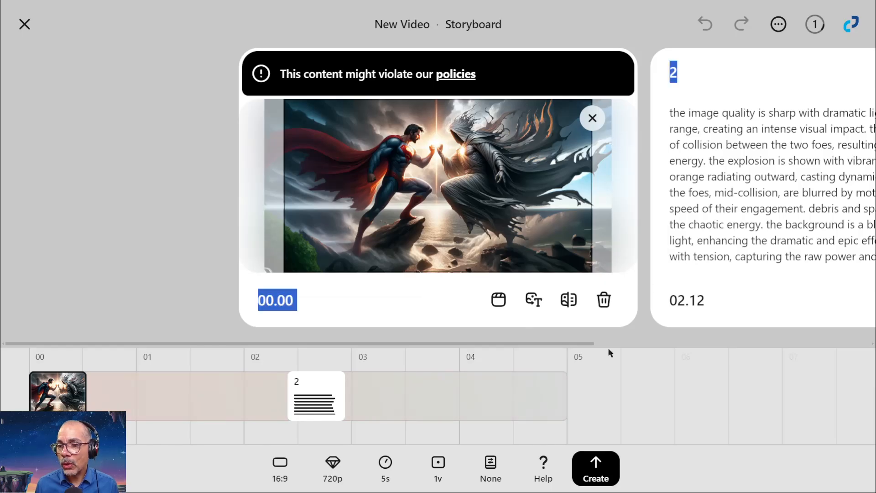
pyautogui.moveTo(450, 343); pyautogui.dragTo(703, 313)
pyautogui.click(604, 299)
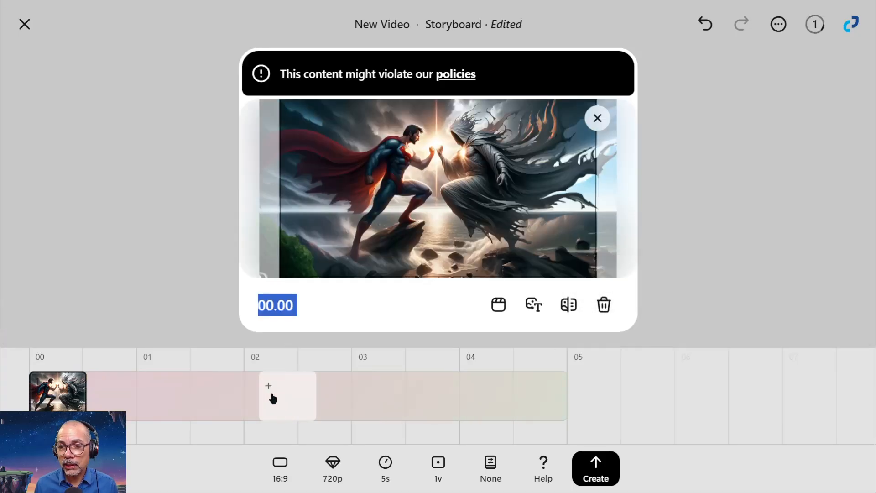
# Add a scene at 02.04 described as "Make it exciting", expand the description automatically, and create the video.
pyautogui.click(258, 399)
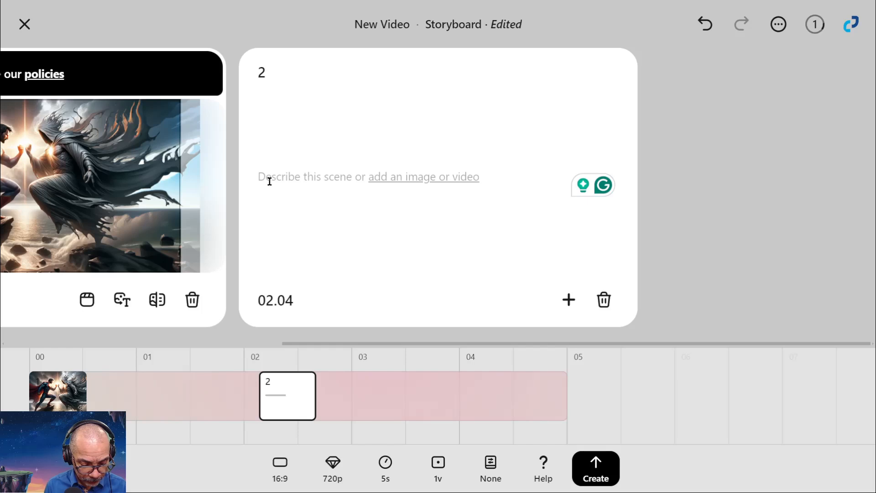
pyautogui.write('Make')
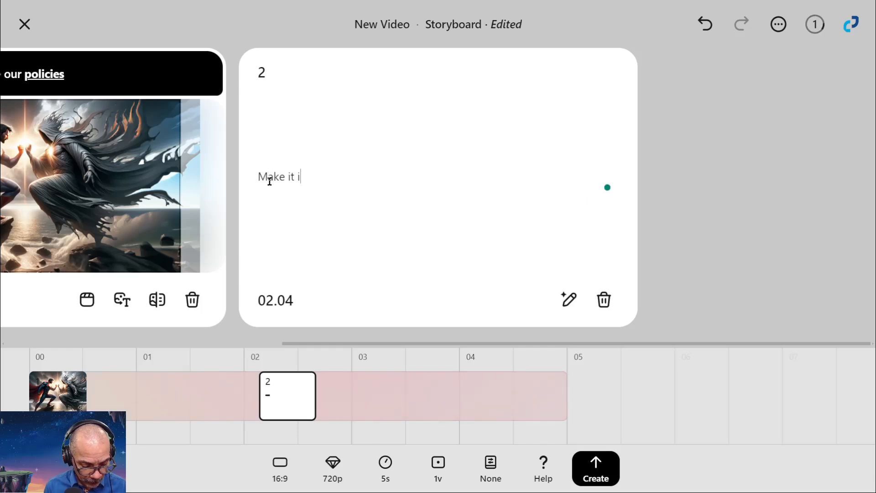
pyautogui.write(' it exciting')
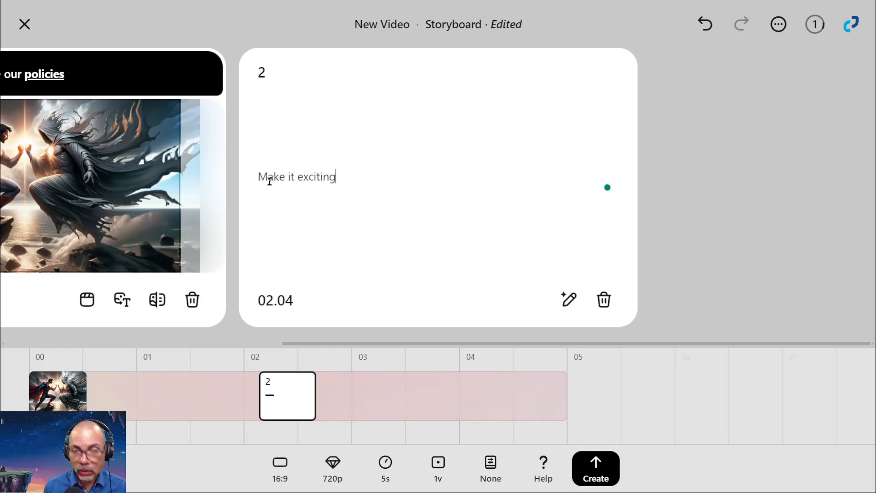
pyautogui.click(569, 299)
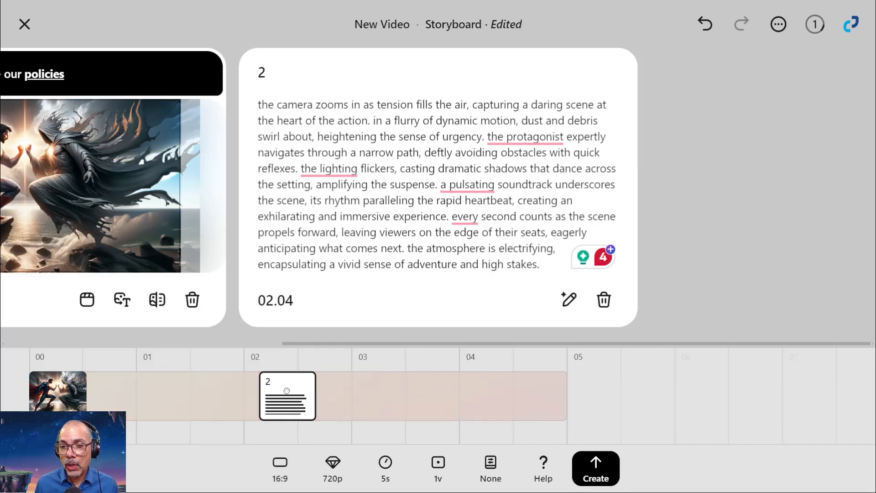
pyautogui.click(603, 471)
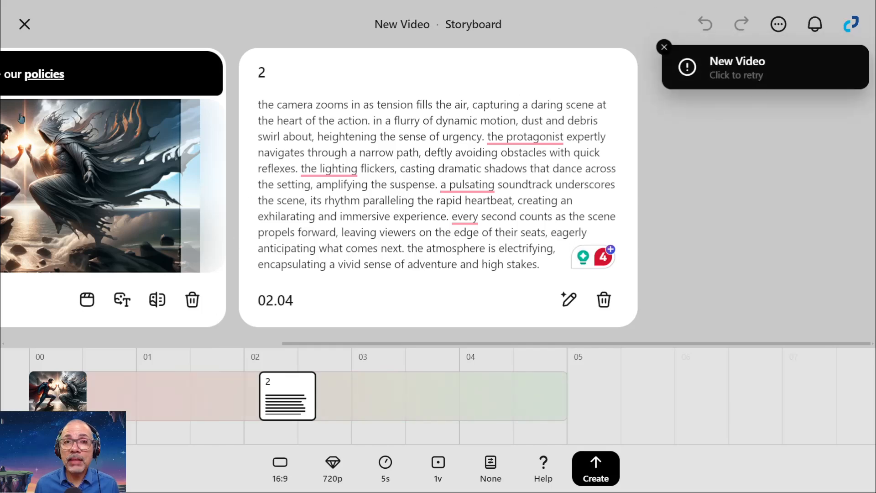
# Return to the video library, check the new storyboard video's status, and watch the 10s loop video.
pyautogui.click(24, 25)
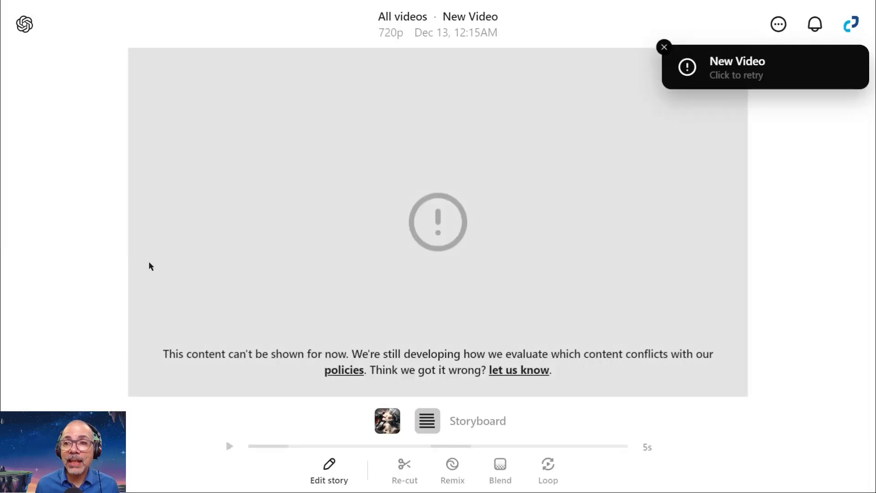
pyautogui.click(24, 24)
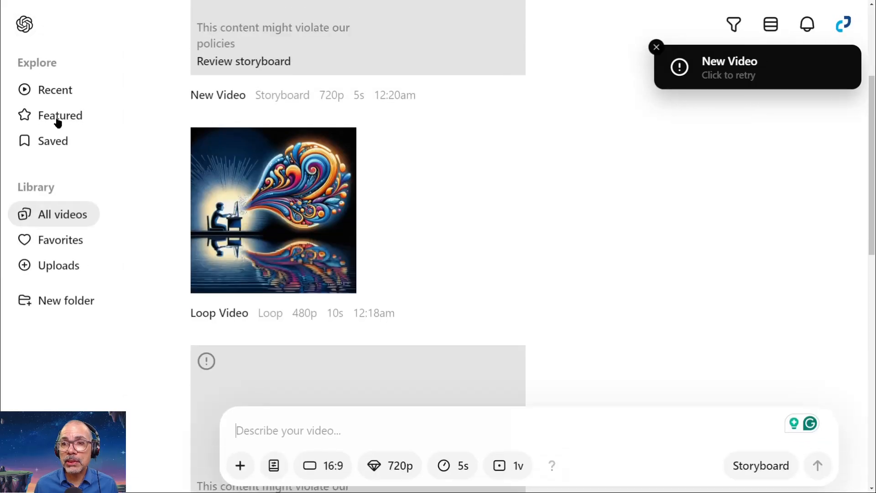
pyautogui.scroll(4, 294, 181)
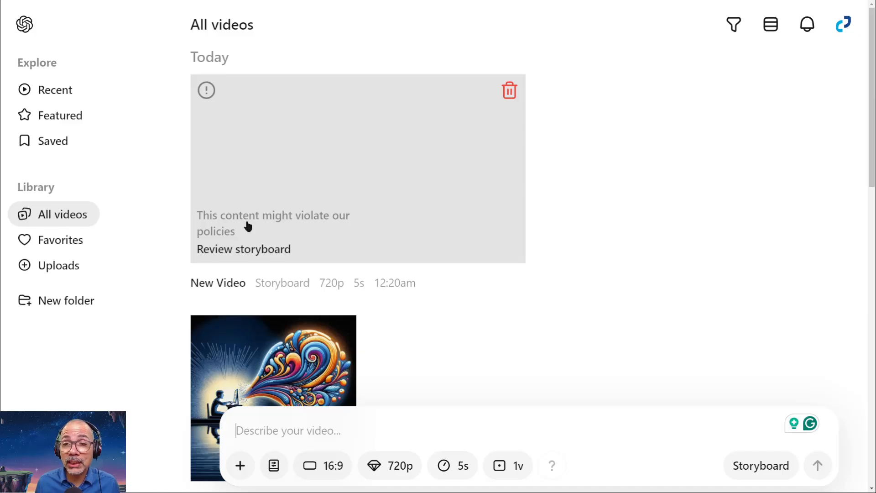
pyautogui.scroll(-2, 248, 226)
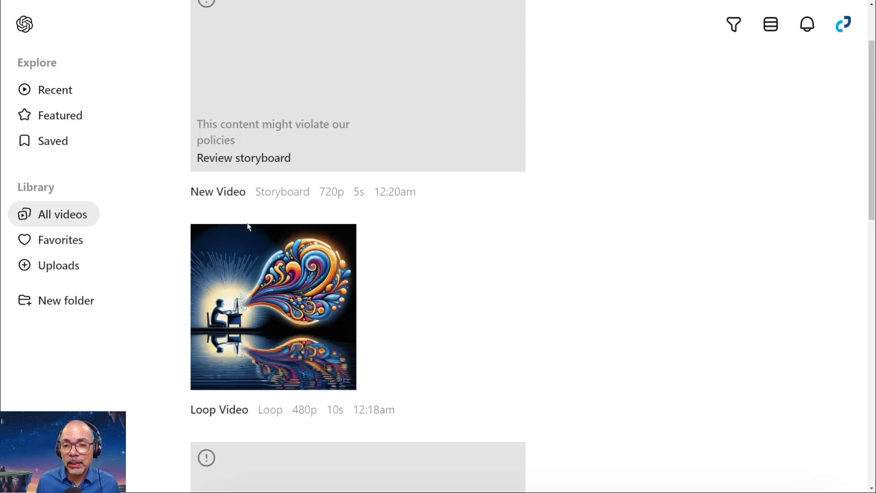
pyautogui.click(275, 300)
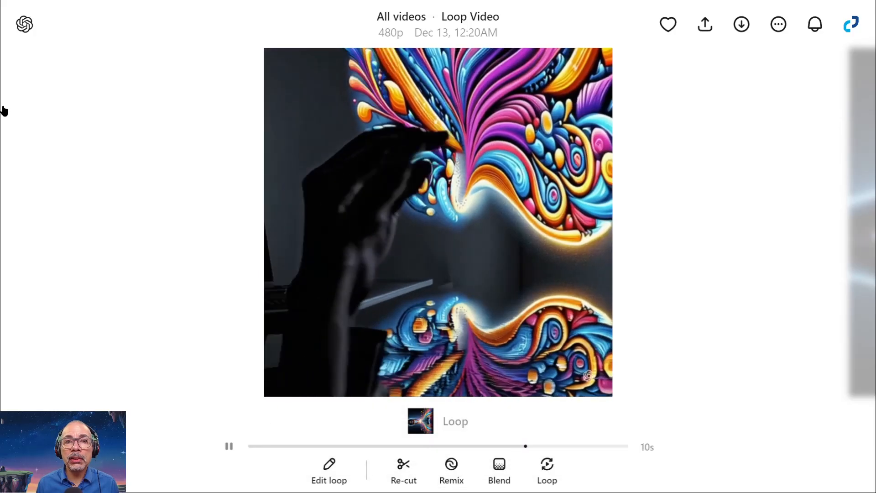
pyautogui.click(24, 26)
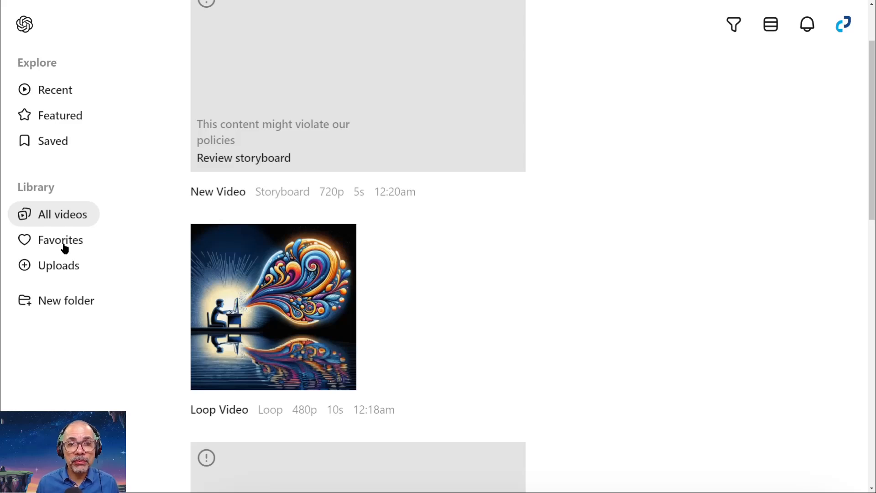
# Open the black-and-white cat video from the recent community videos for remixing and set the variations to 1 video.
pyautogui.click(57, 100)
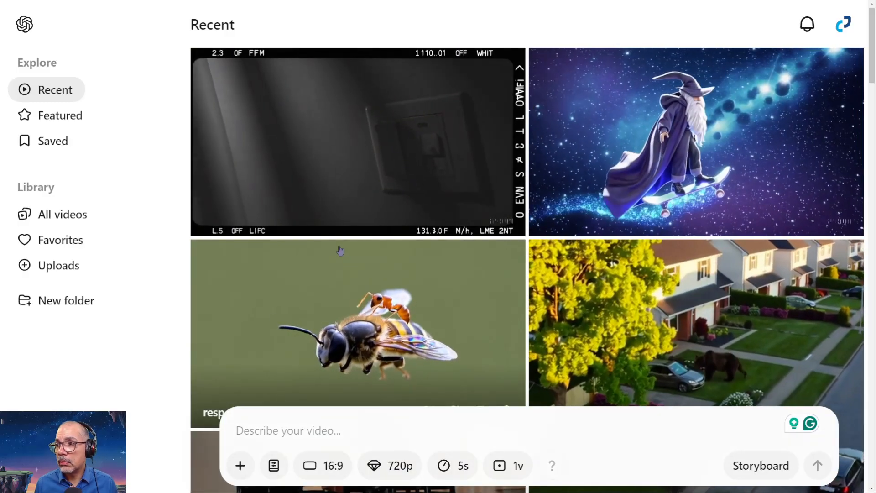
pyautogui.scroll(-5, 369, 198)
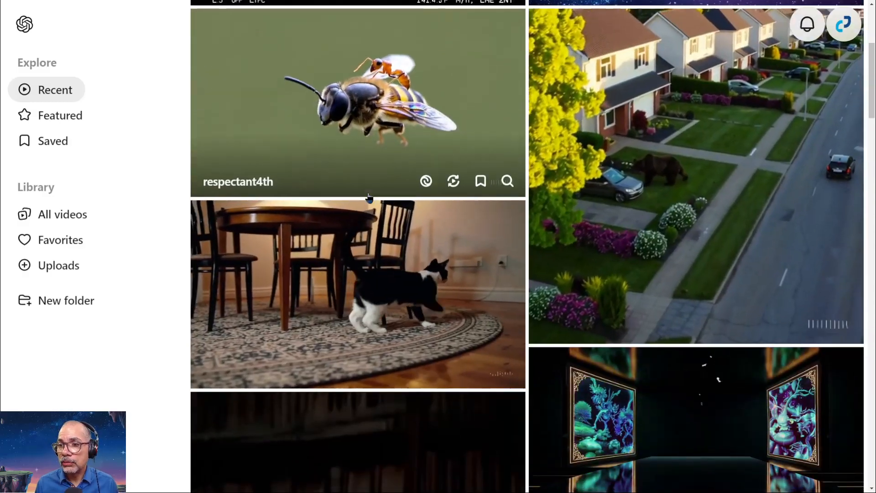
pyautogui.scroll(-3, 369, 197)
pyautogui.scroll(1, 382, 199)
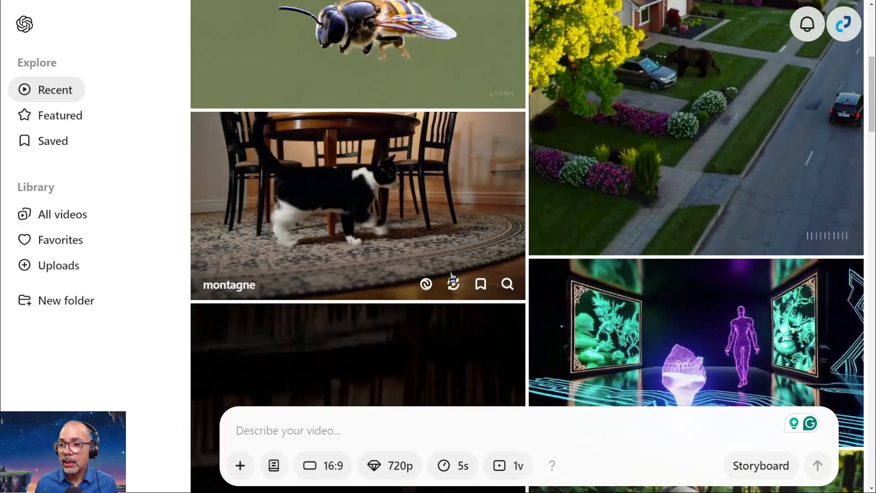
pyautogui.click(426, 285)
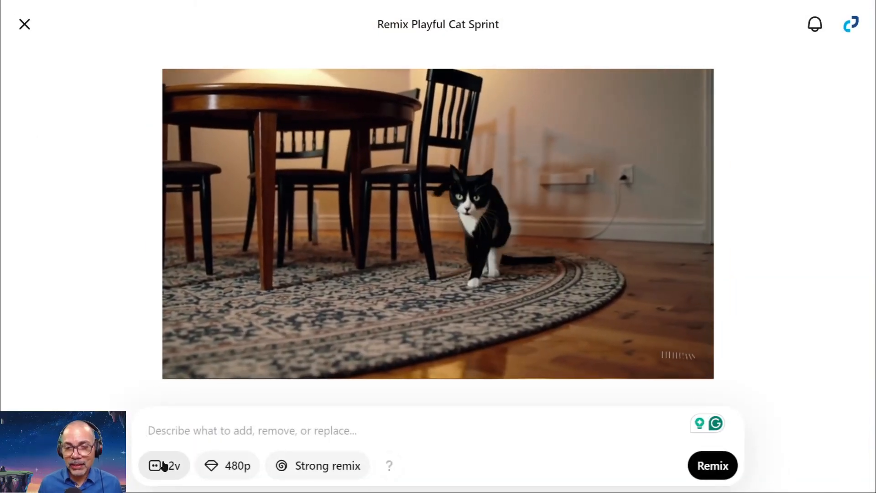
pyautogui.click(160, 470)
pyautogui.click(182, 427)
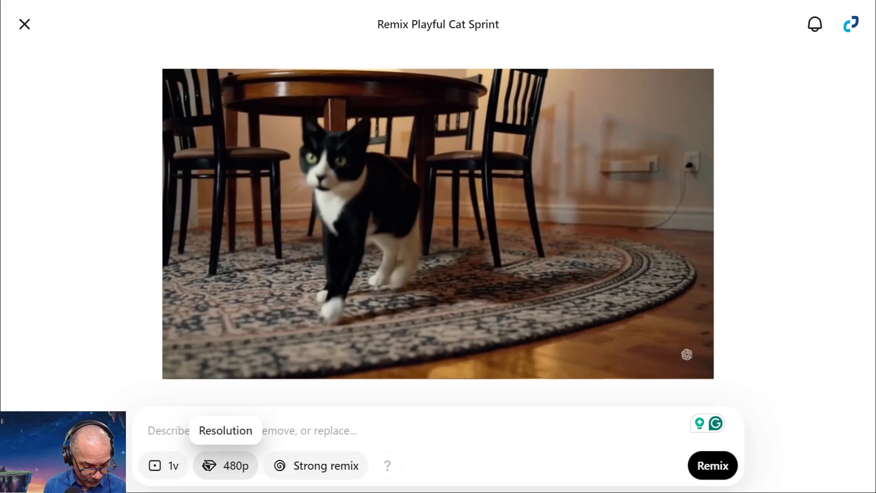
# Describe the remix as "A dog suddenly appears on the left side of the frame".
pyautogui.write('A dog su s on the')
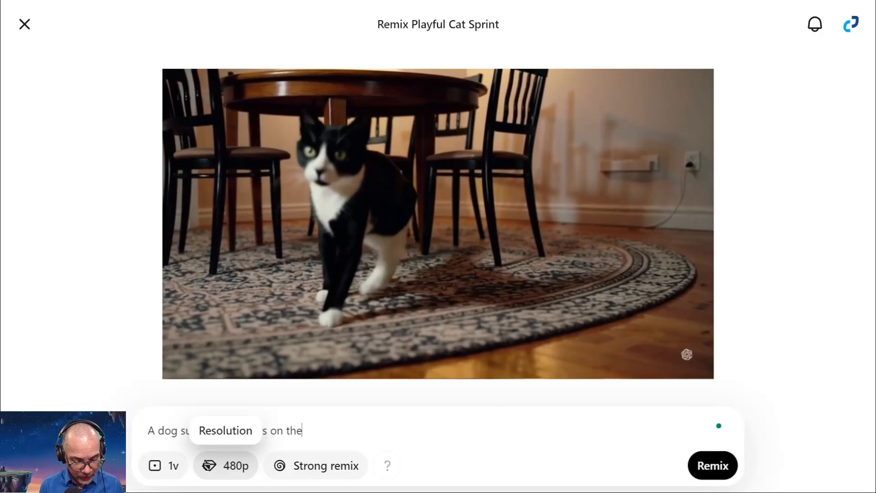
pyautogui.write('left sif')
pyautogui.press('BackSpace')
pyautogui.write('de of the fr')
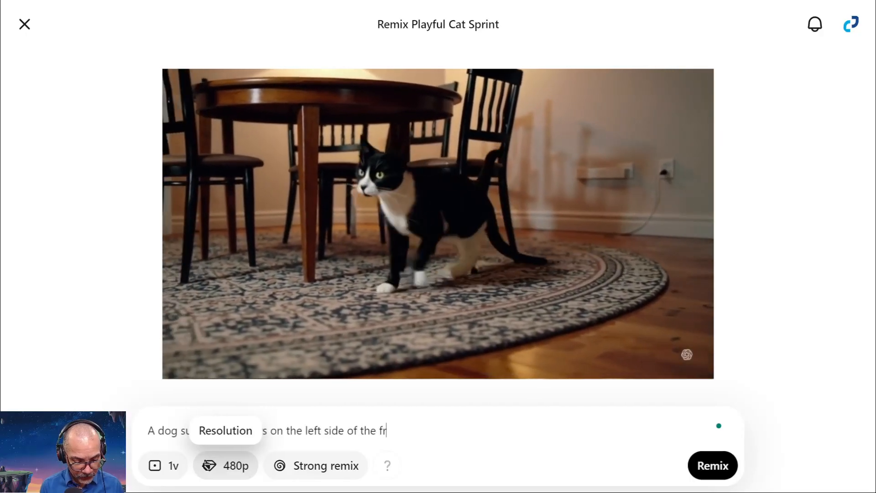
pyautogui.press('BackSpace')
pyautogui.press('BackSpace')
pyautogui.press('BackSpace')
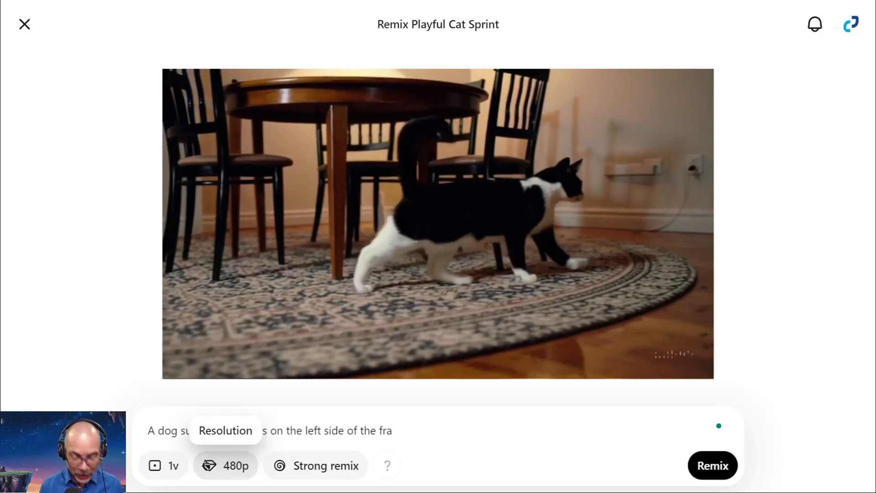
pyautogui.hotkey('ctrl', 'Left')
pyautogui.hotkey('ctrl', 'Left')
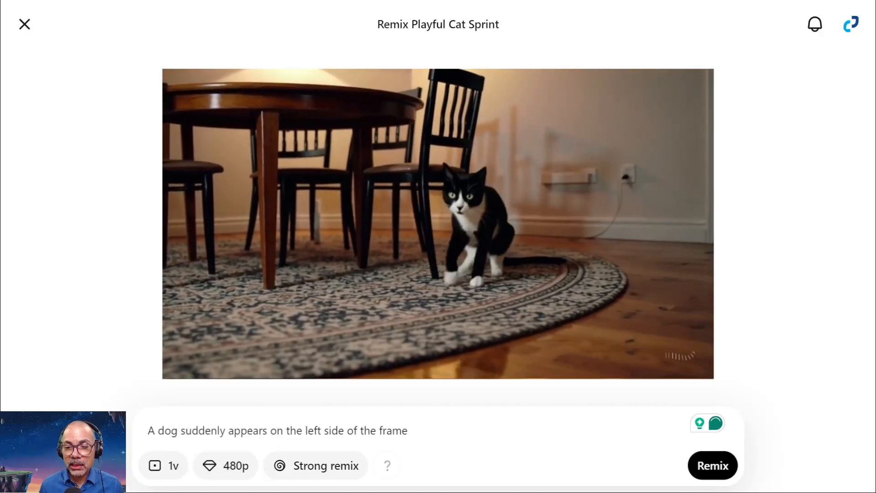
# Insert "menacing" before "dog" in the remix description.
pyautogui.click(161, 430)
pyautogui.write('menac')
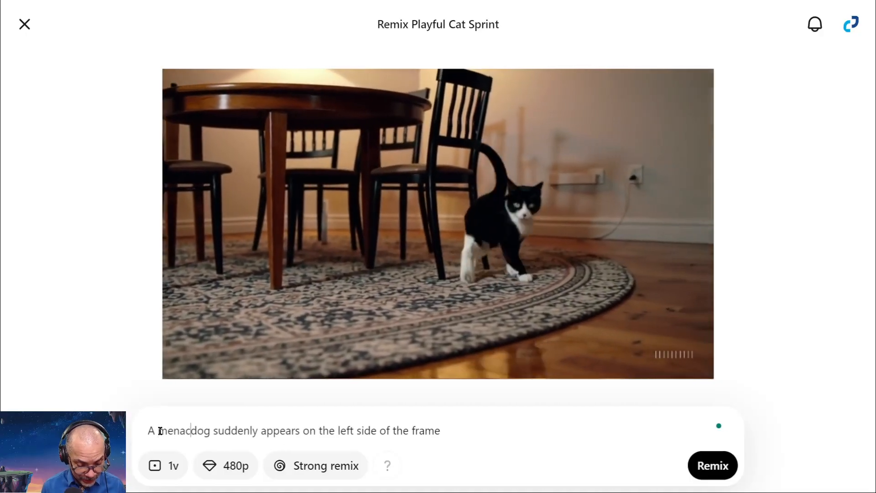
pyautogui.write('ing')
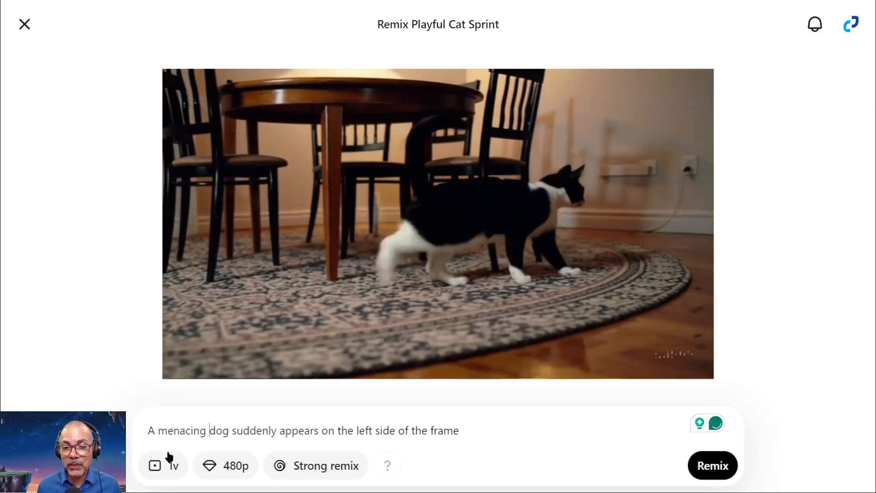
# Set the remix resolution to 720p, review the remix strengths while keeping Strong, and create the remix.
pyautogui.click(228, 465)
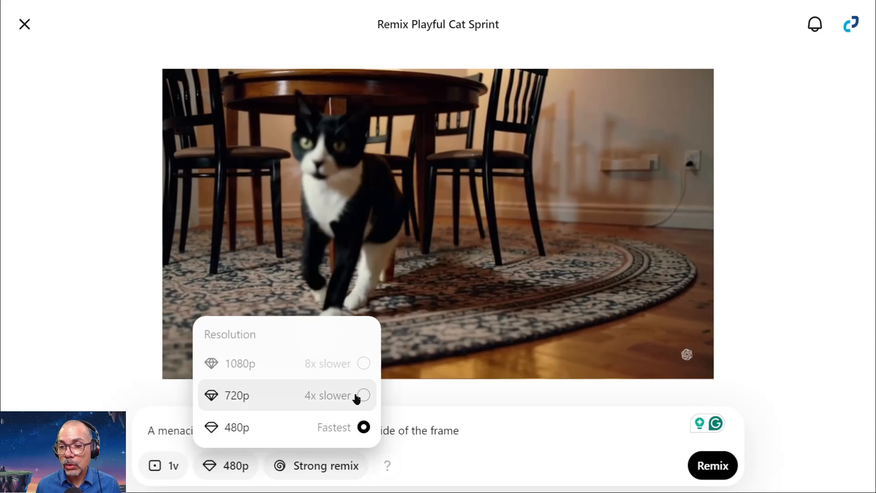
pyautogui.click(354, 395)
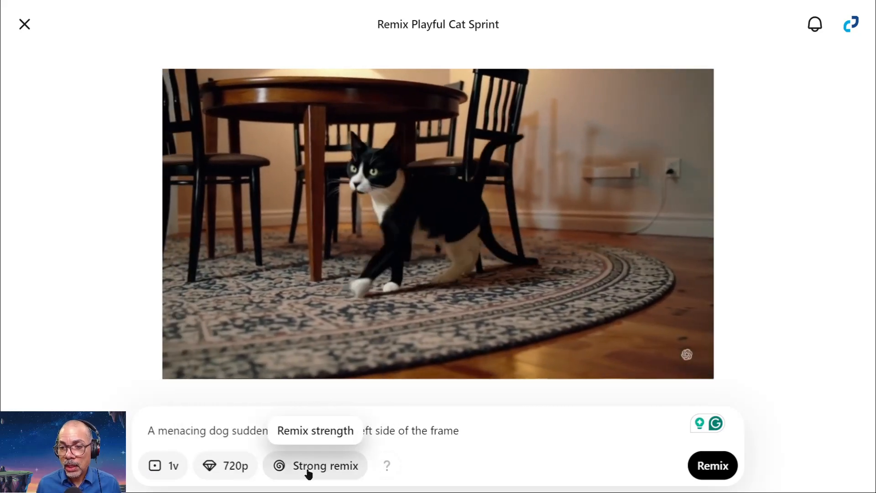
pyautogui.click(312, 468)
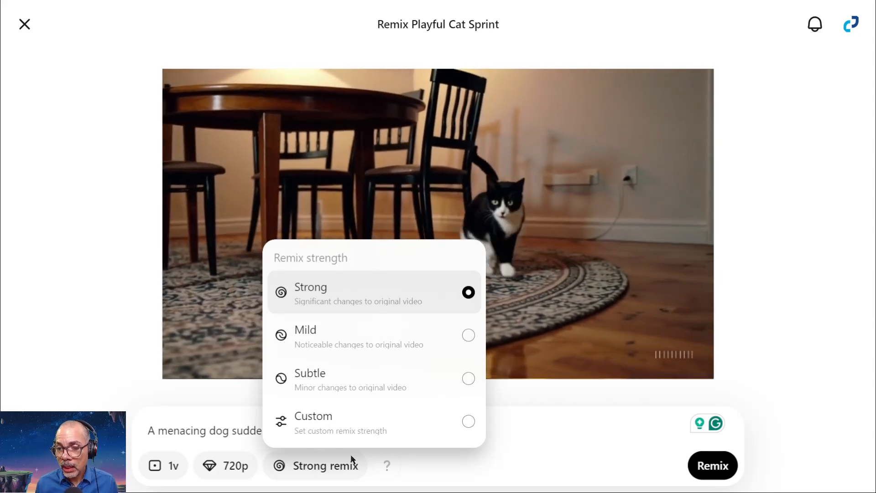
pyautogui.click(434, 475)
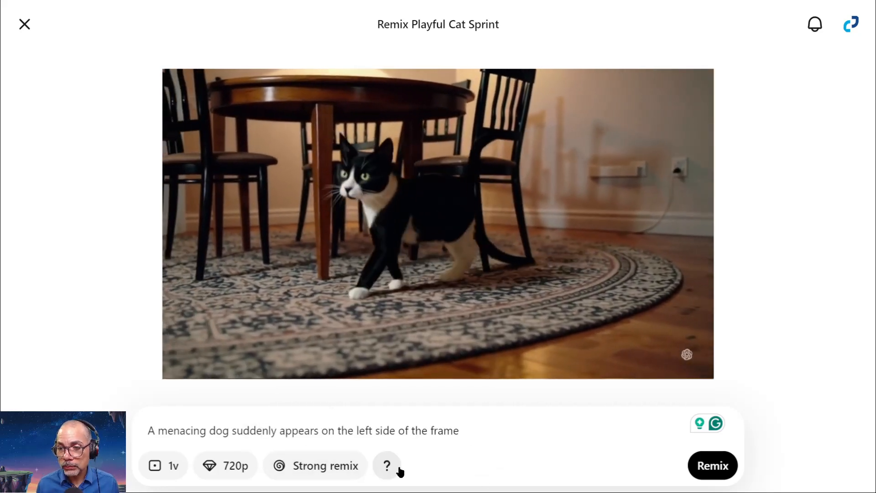
pyautogui.moveTo(388, 471)
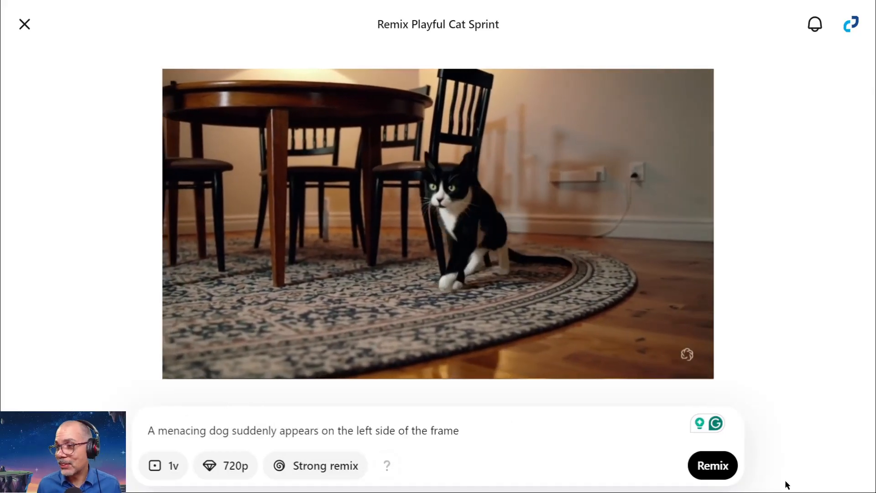
pyautogui.click(709, 464)
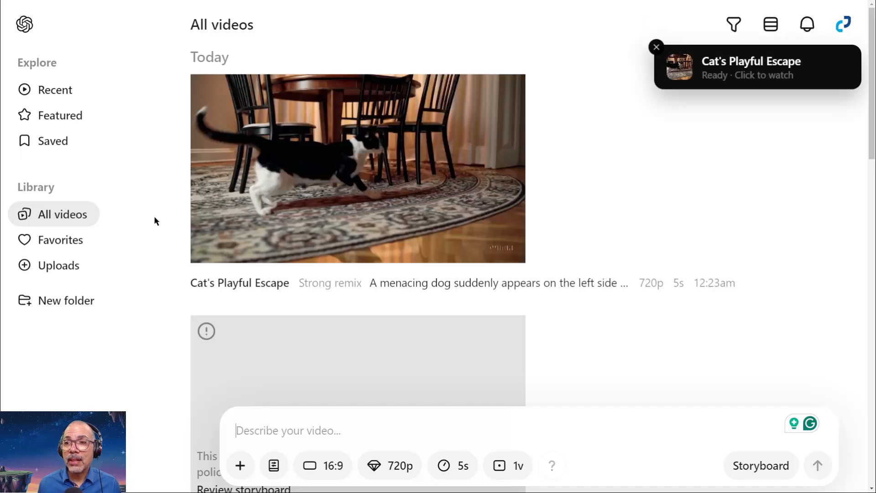
# Watch the remixed cat video and examine its Re-cut storyboard and the source options for blending.
pyautogui.click(367, 160)
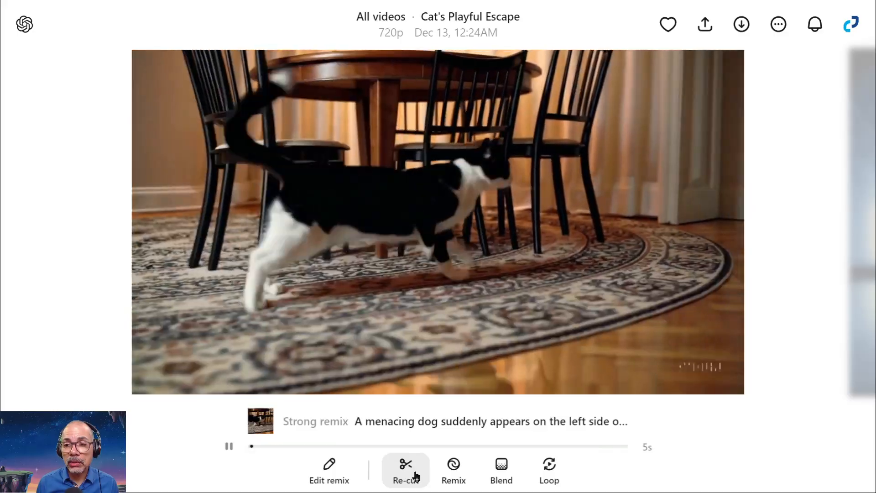
pyautogui.click(416, 475)
pyautogui.click(395, 431)
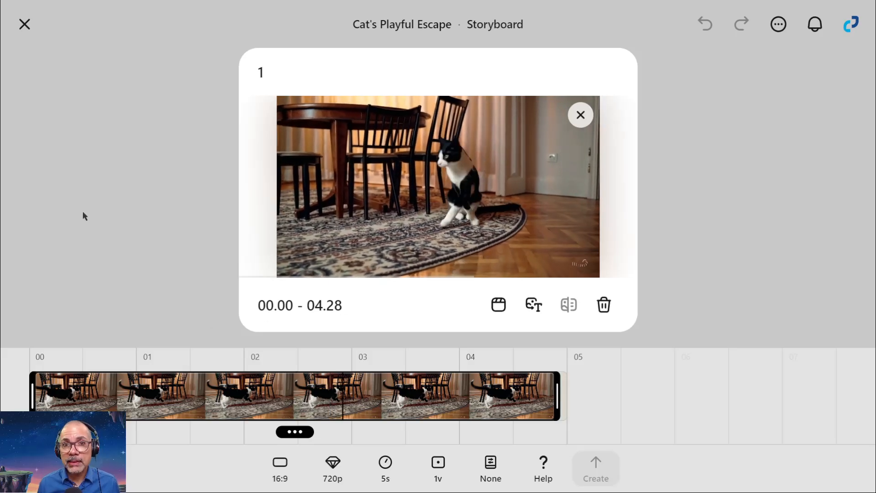
pyautogui.click(25, 26)
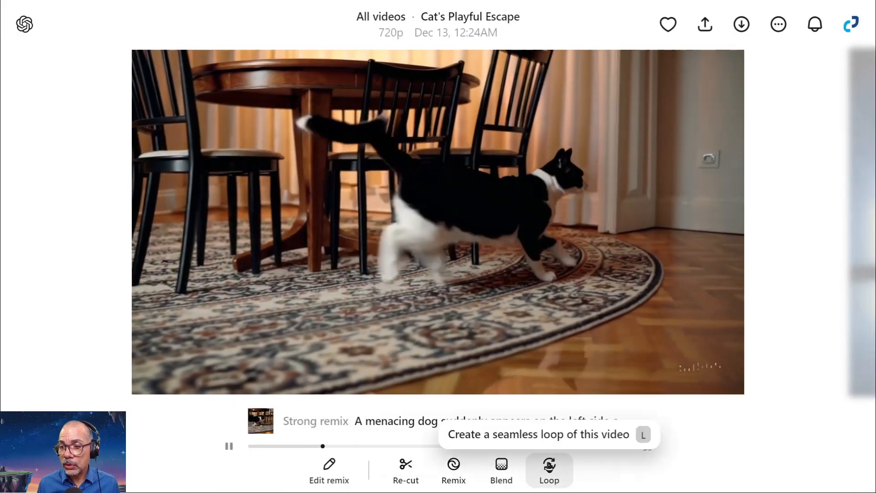
pyautogui.click(502, 465)
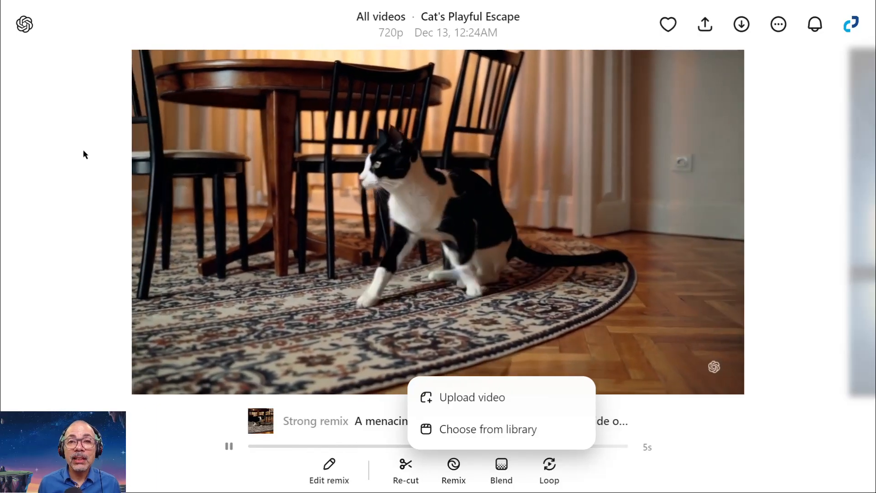
pyautogui.click(90, 154)
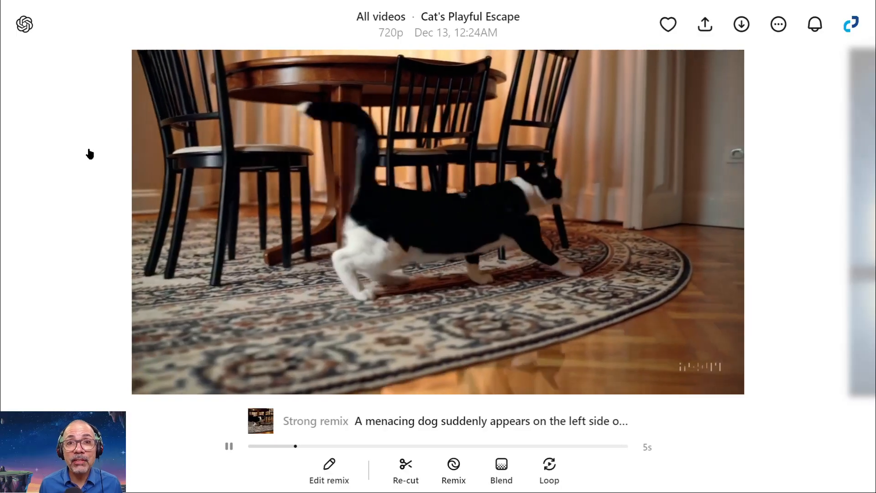